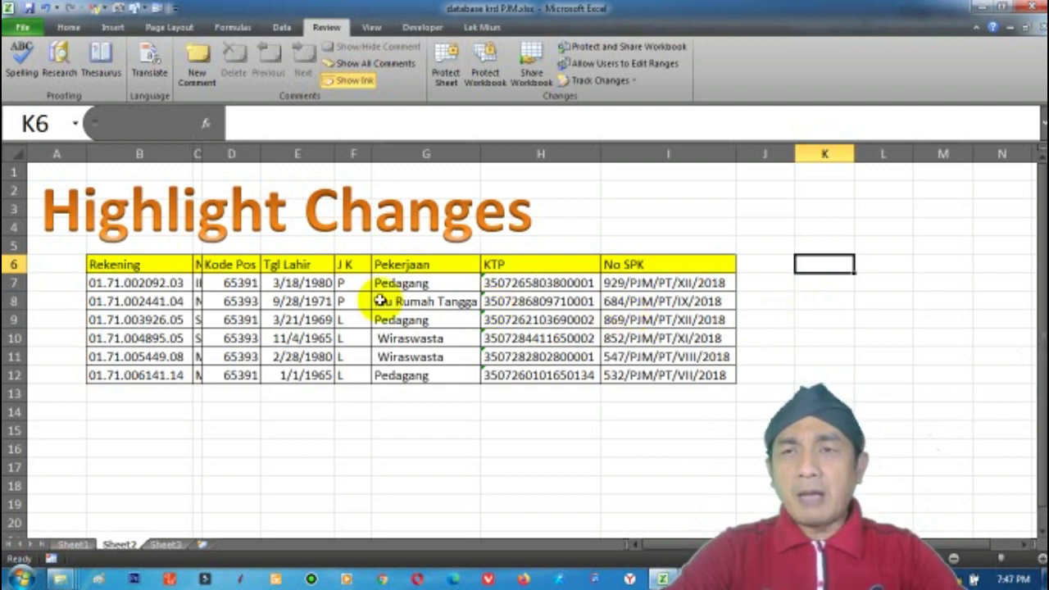
# Step: Open Highlight Changes from the Review tab's Track Changes menu
pyautogui.click(320, 31)
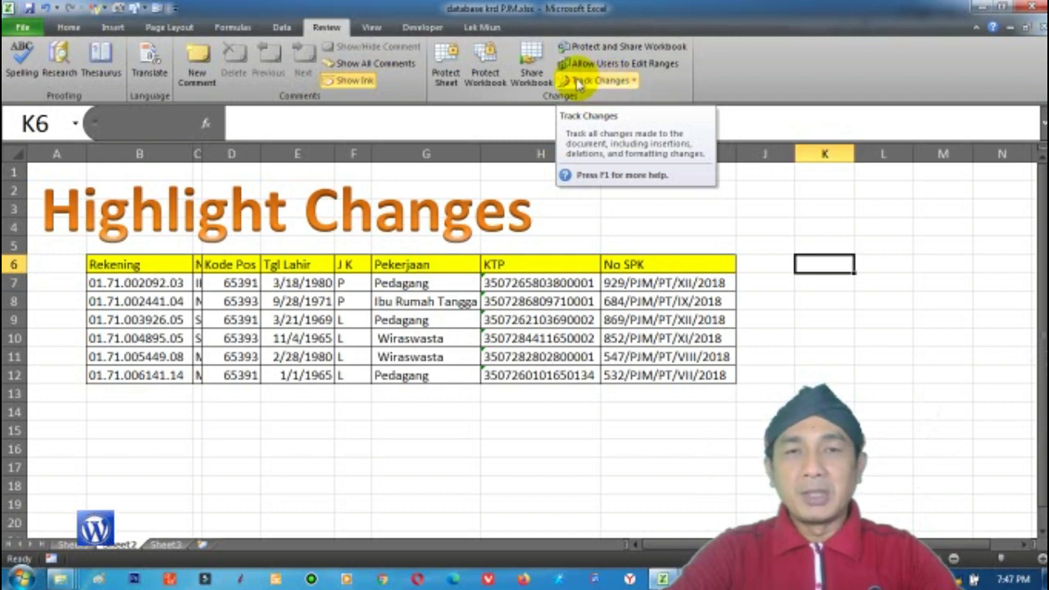
pyautogui.click(631, 83)
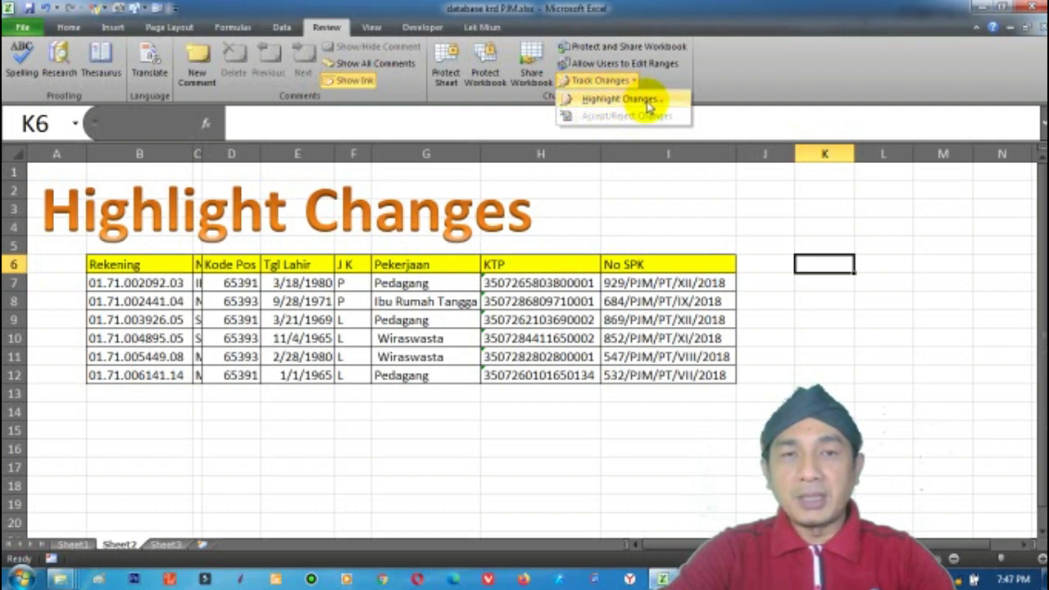
pyautogui.click(604, 101)
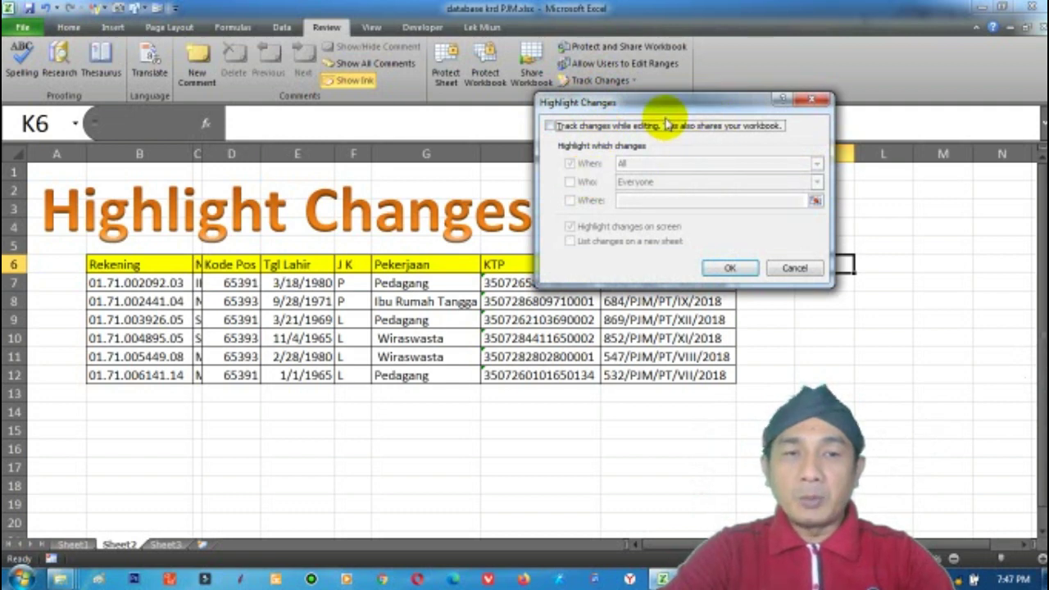
# Step: Enable tracking changes while editing, set When to All instead of Since date, and tick Who
pyautogui.click(548, 126)
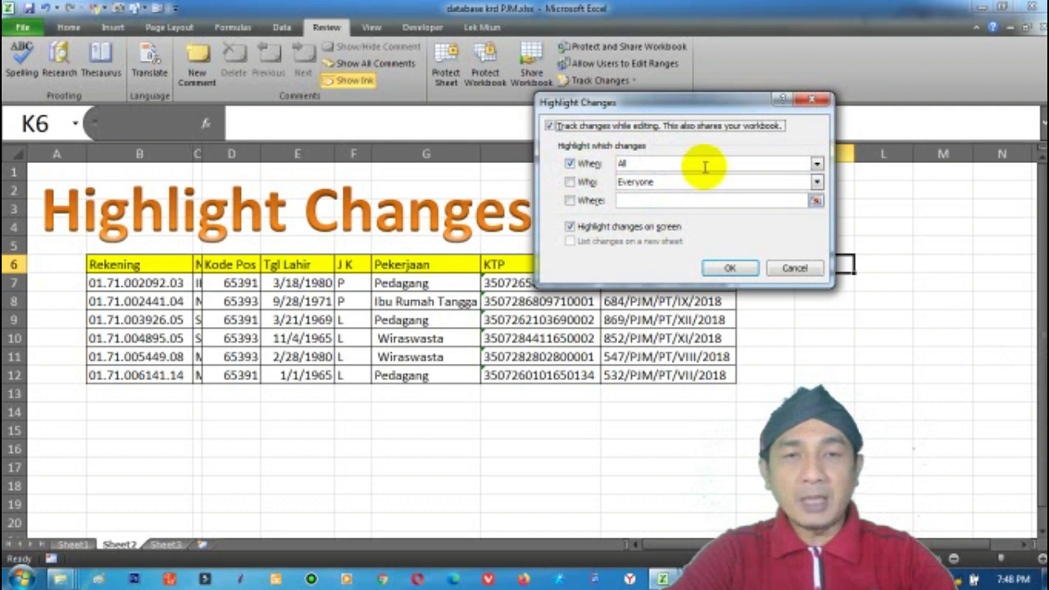
pyautogui.click(817, 166)
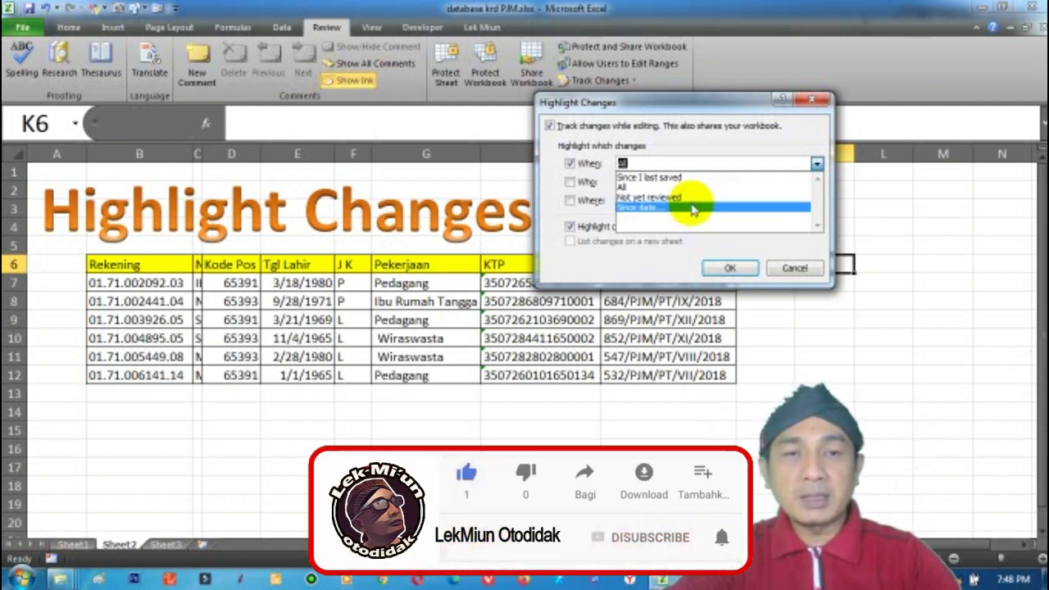
pyautogui.click(692, 208)
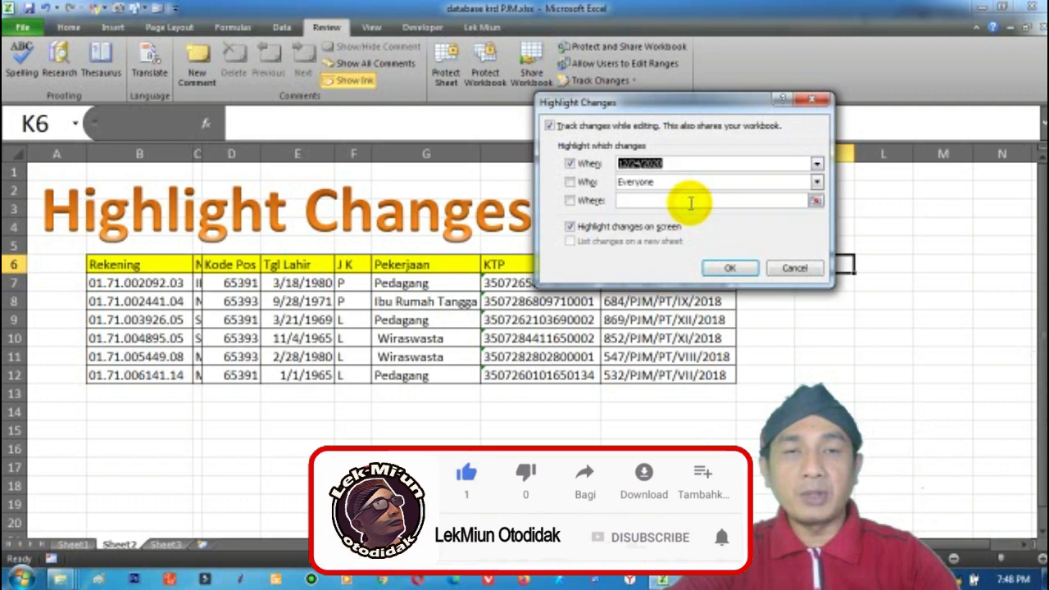
pyautogui.click(680, 163)
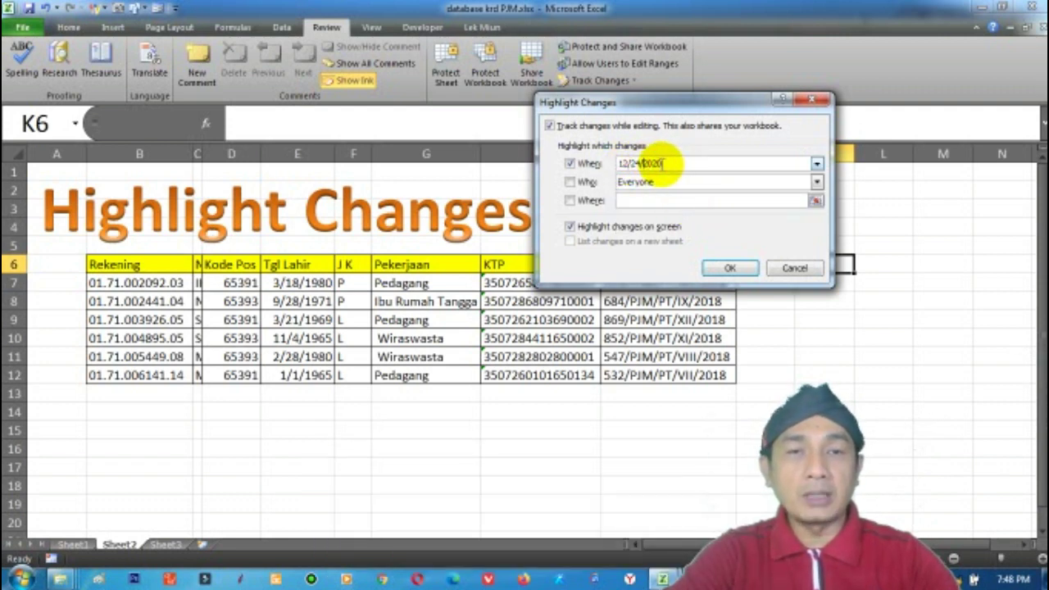
pyautogui.click(657, 163)
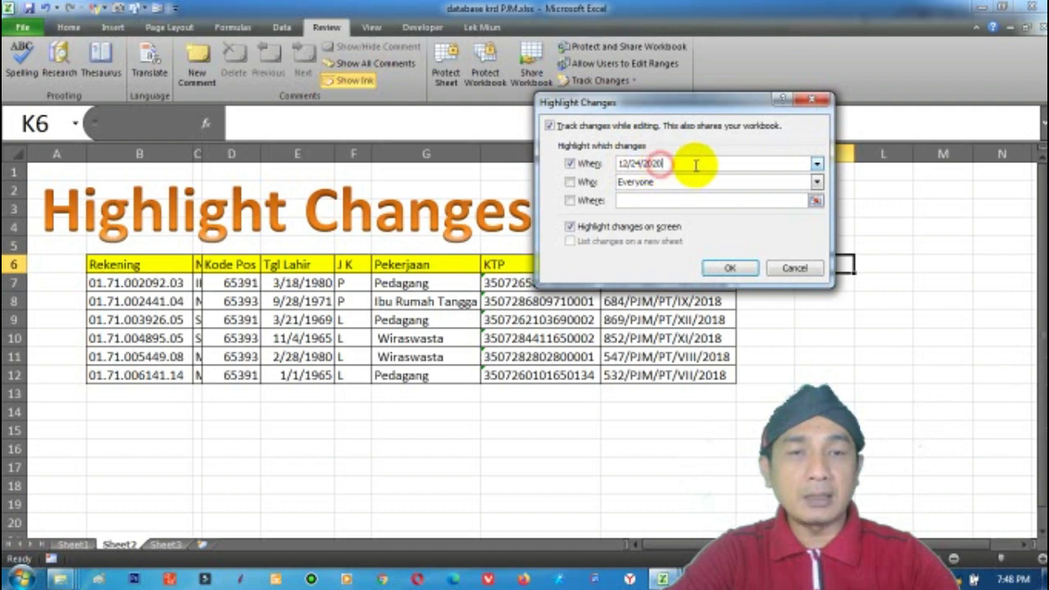
pyautogui.click(816, 166)
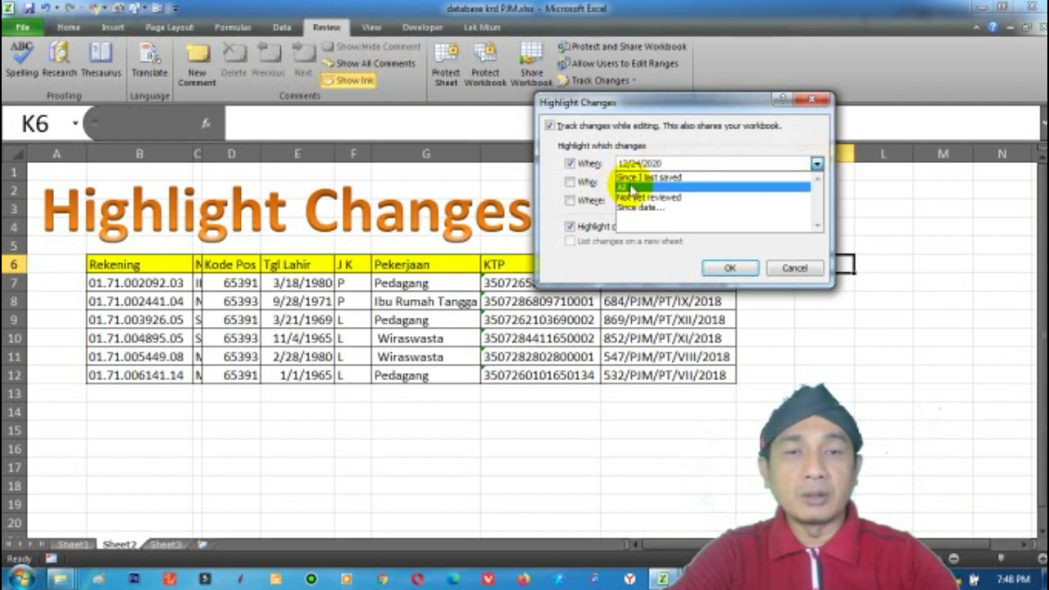
pyautogui.click(629, 183)
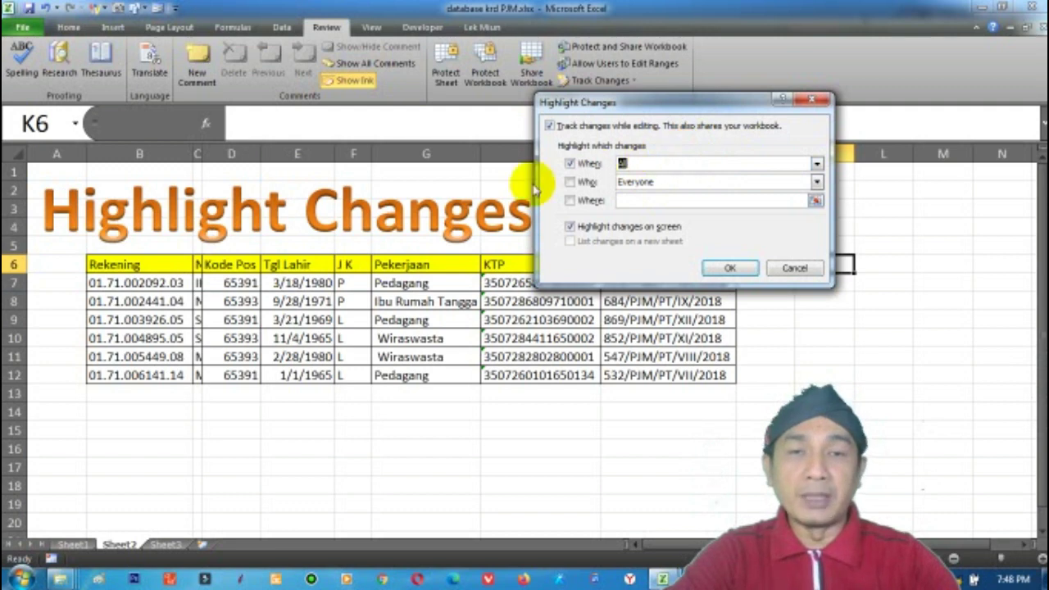
pyautogui.click(569, 183)
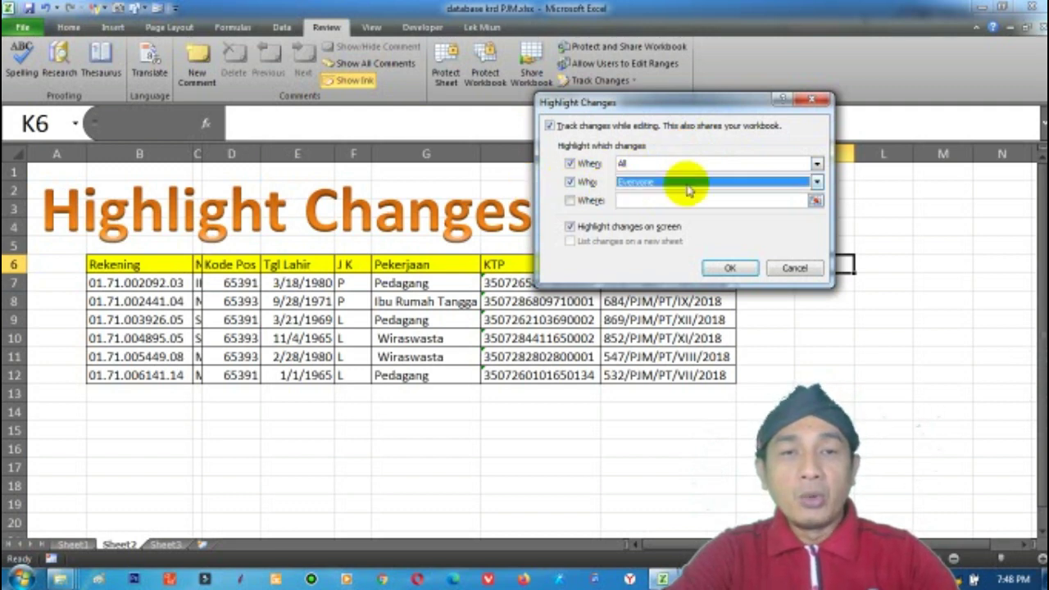
# Step: Choose Everyone in the Who list and tick the Where checkbox
pyautogui.click(816, 180)
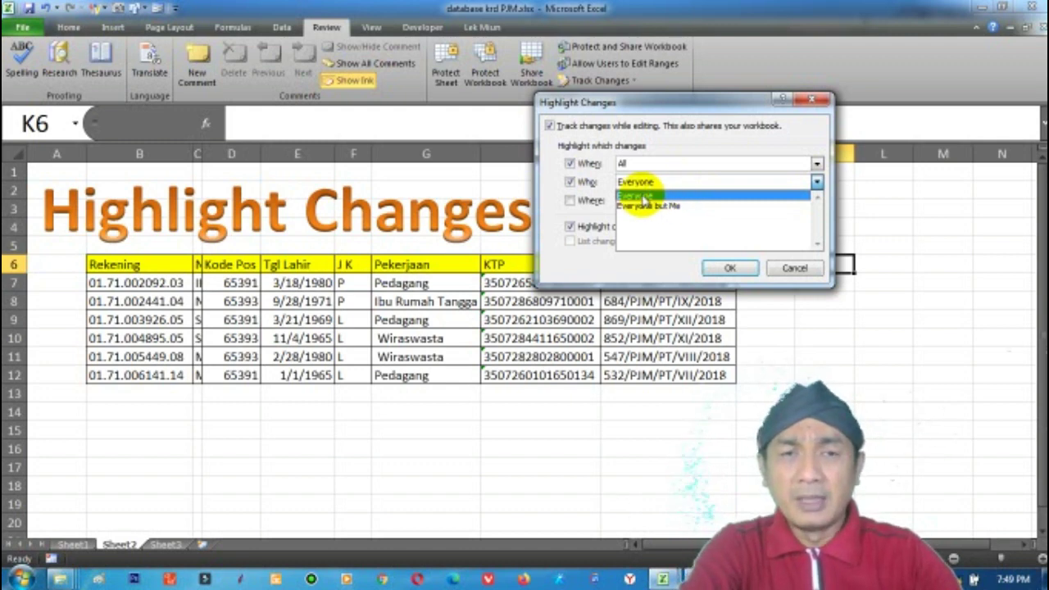
pyautogui.click(654, 196)
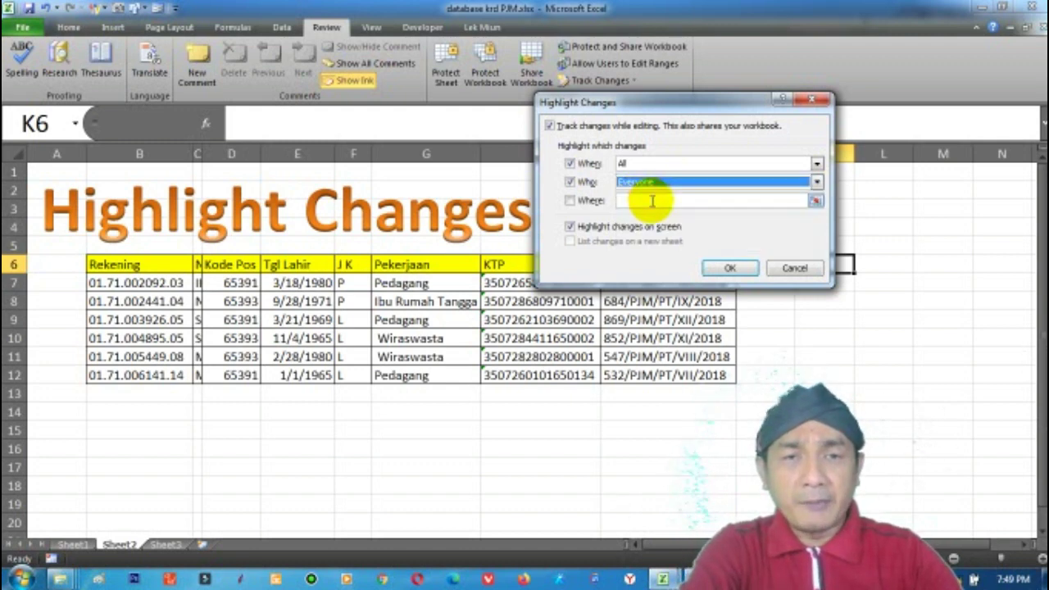
pyautogui.click(570, 201)
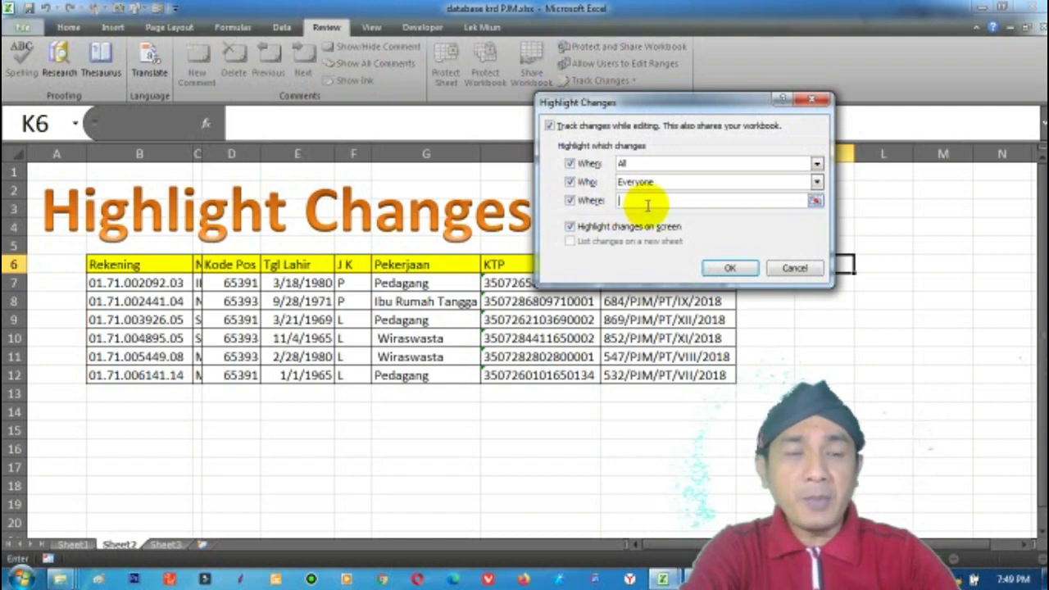
pyautogui.click(570, 201)
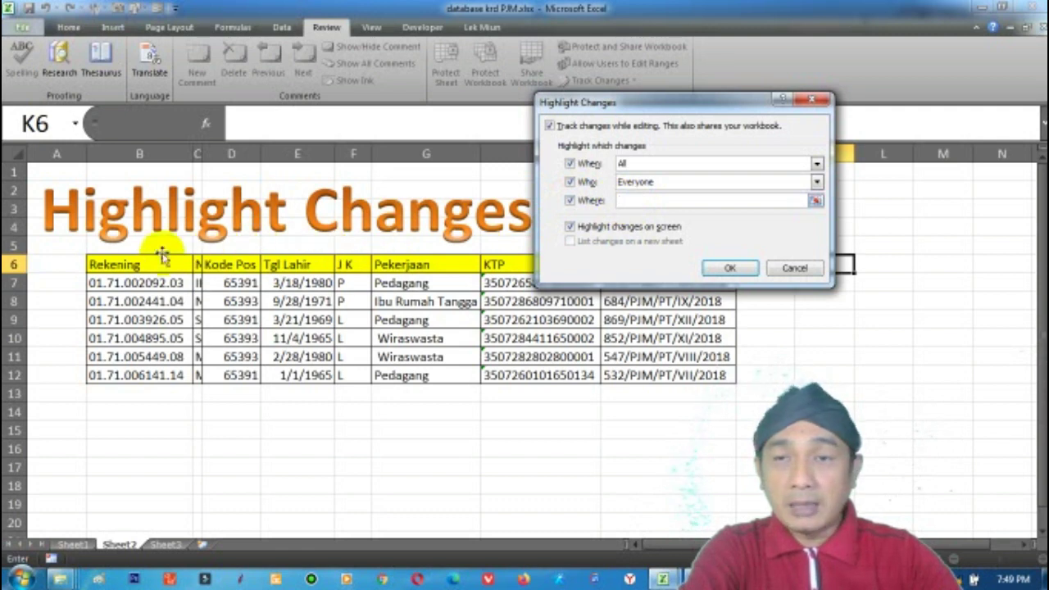
# Step: Set the Where range to B6:I12 and confirm the Highlight Changes settings
pyautogui.moveTo(113, 264); pyautogui.dragTo(698, 318)
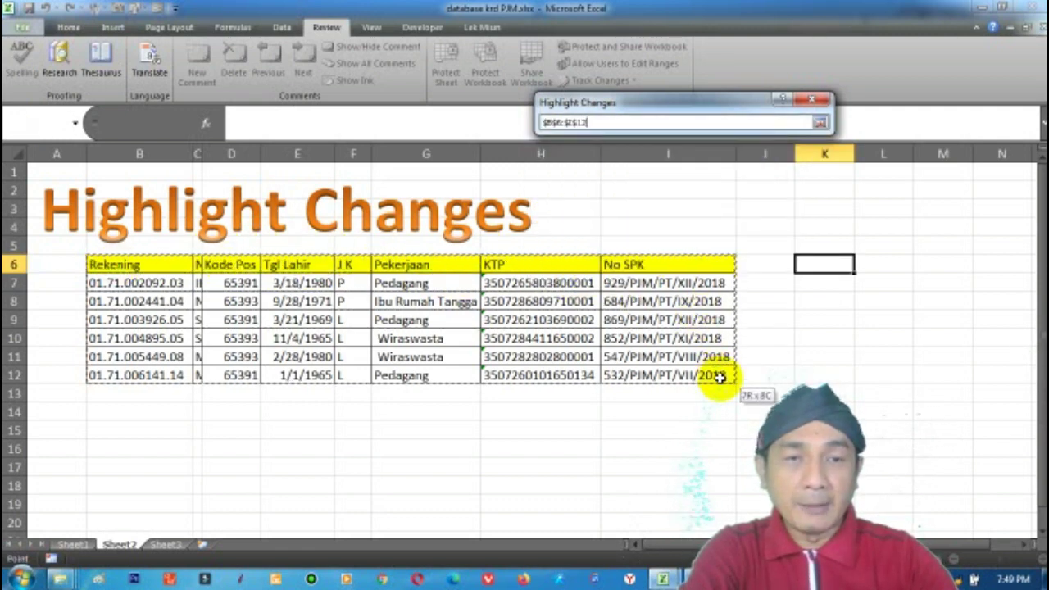
pyautogui.moveTo(698, 318); pyautogui.dragTo(692, 376)
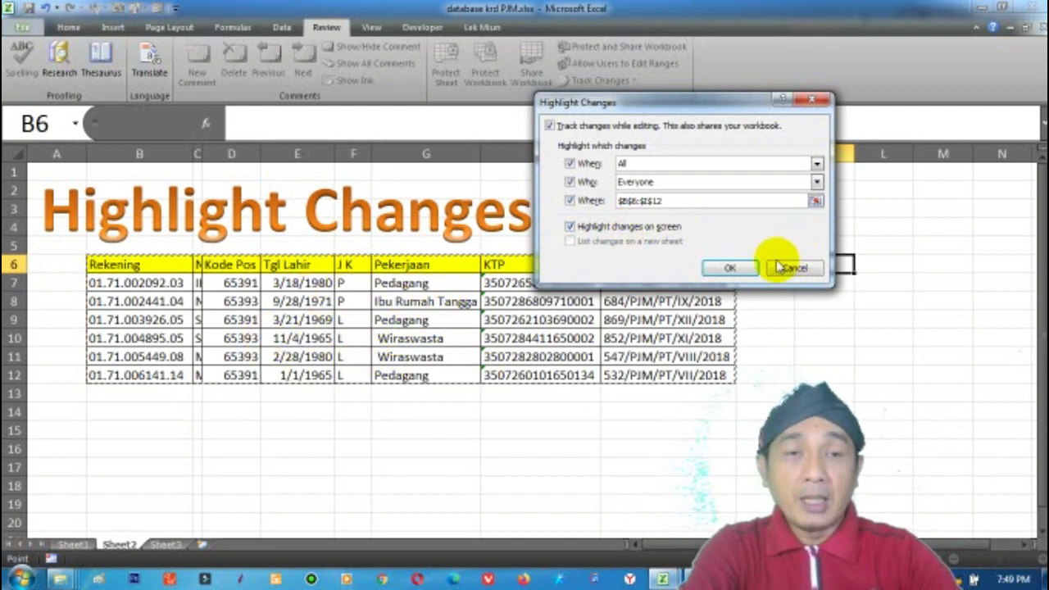
pyautogui.click(726, 268)
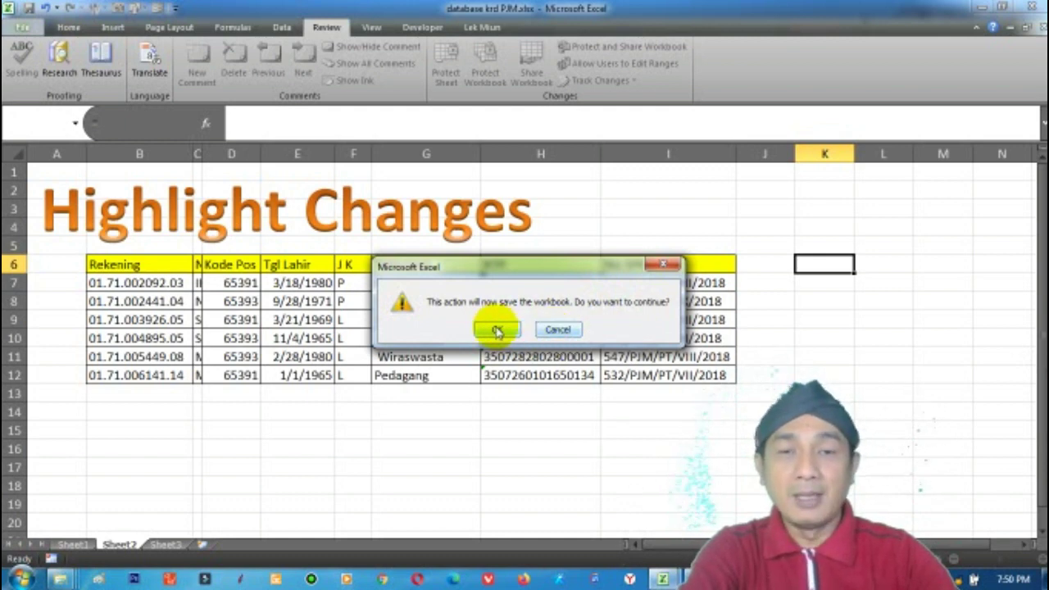
# Step: Confirm saving the workbook as shared, then check the Track Changes menu
pyautogui.click(495, 331)
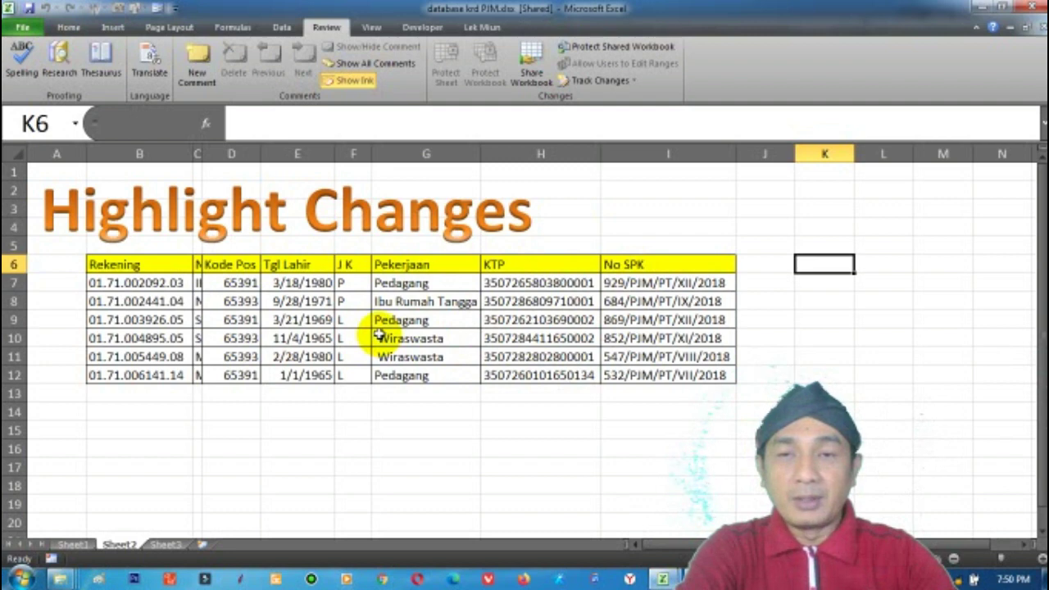
pyautogui.click(606, 80)
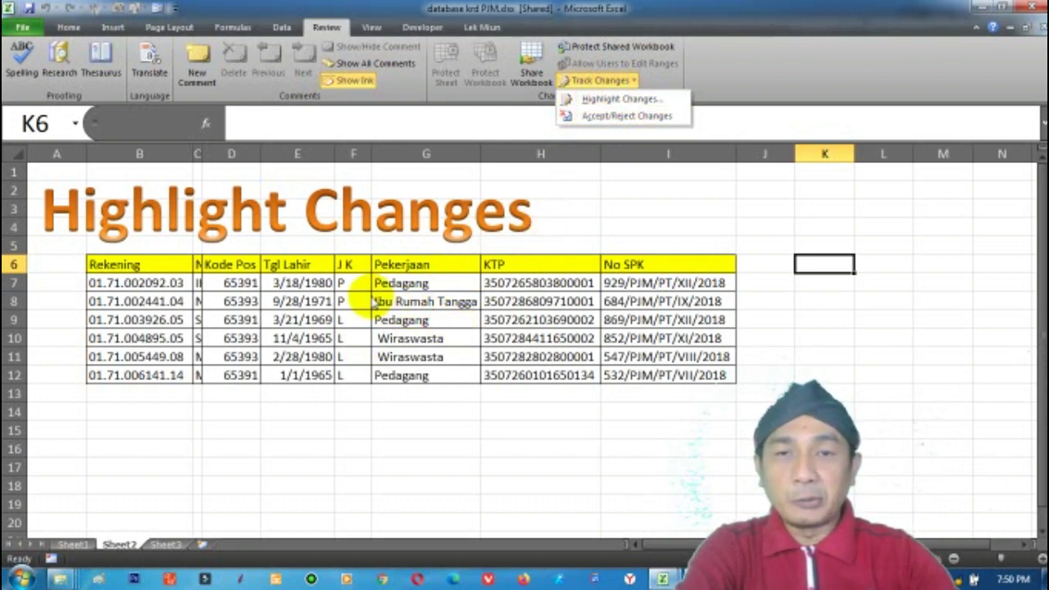
pyautogui.click(373, 302)
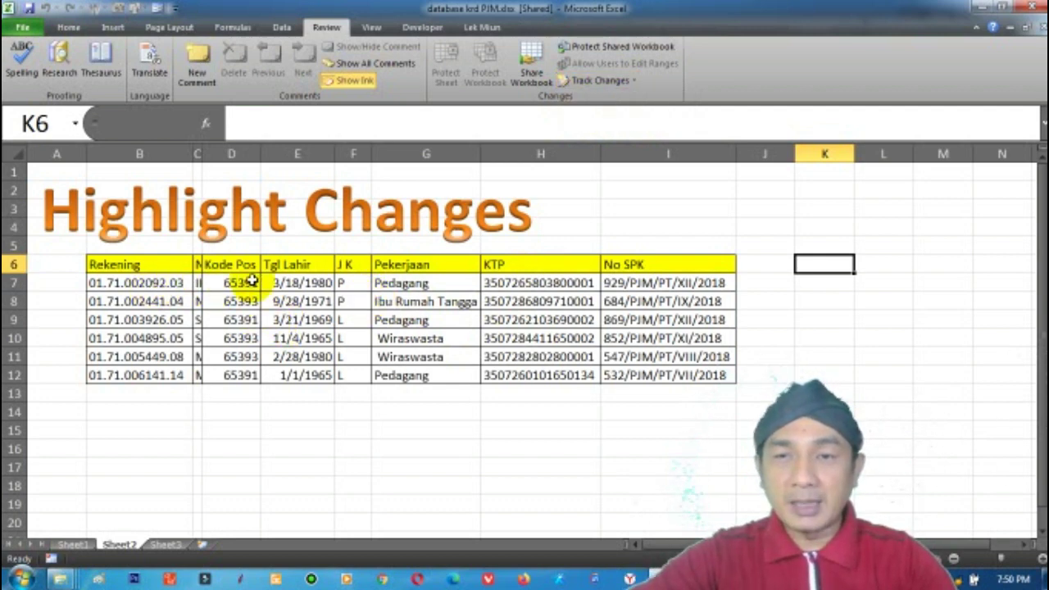
# Step: Change the Kode Pos in D7 to 55555 and view its tracked-change comment
pyautogui.click(238, 282)
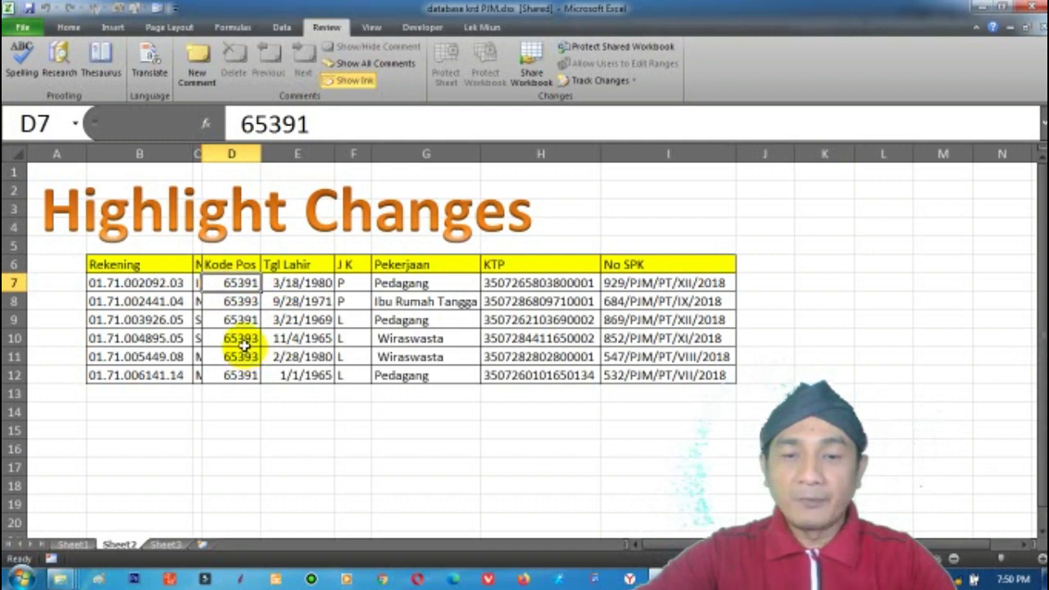
pyautogui.write('66666')
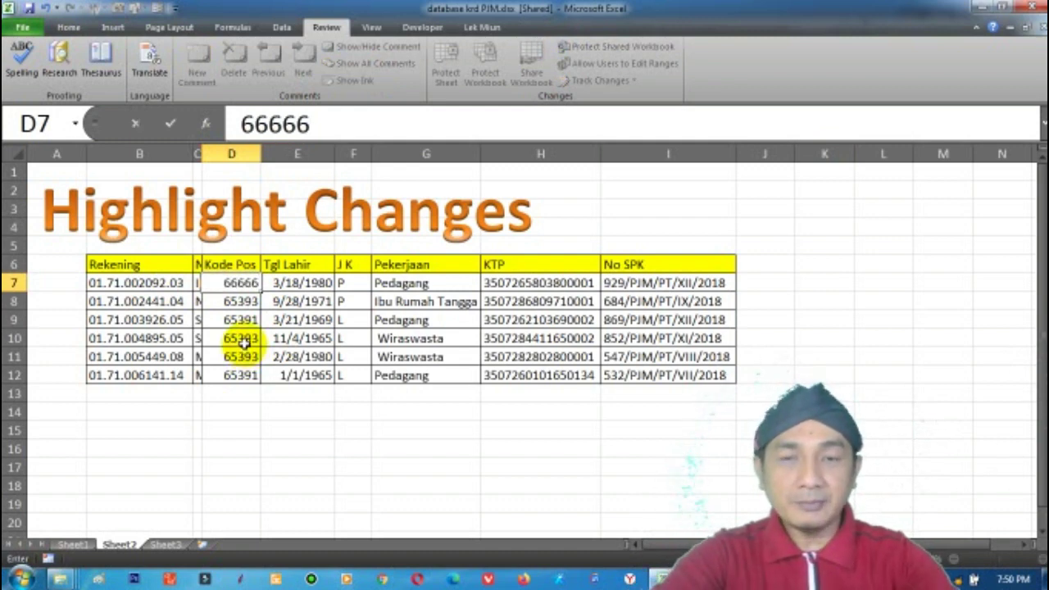
pyautogui.press('Return')
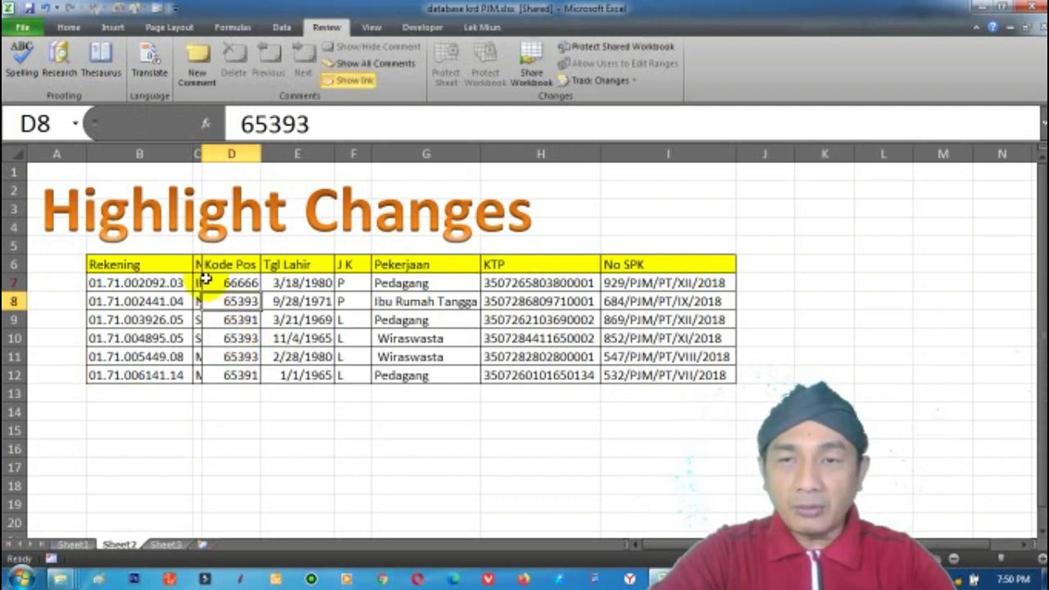
pyautogui.moveTo(205, 280)
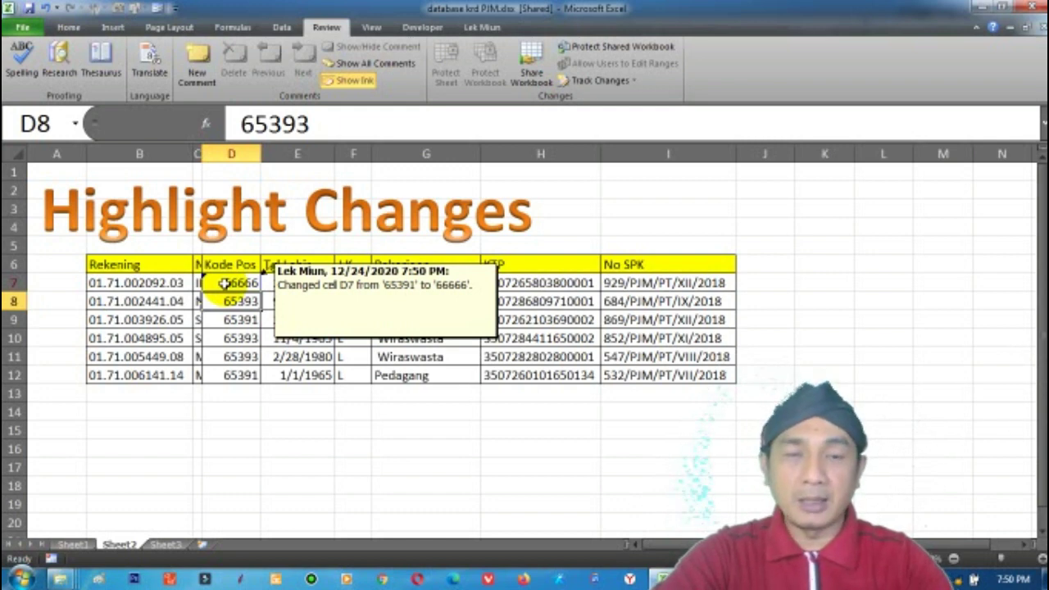
pyautogui.click(229, 279)
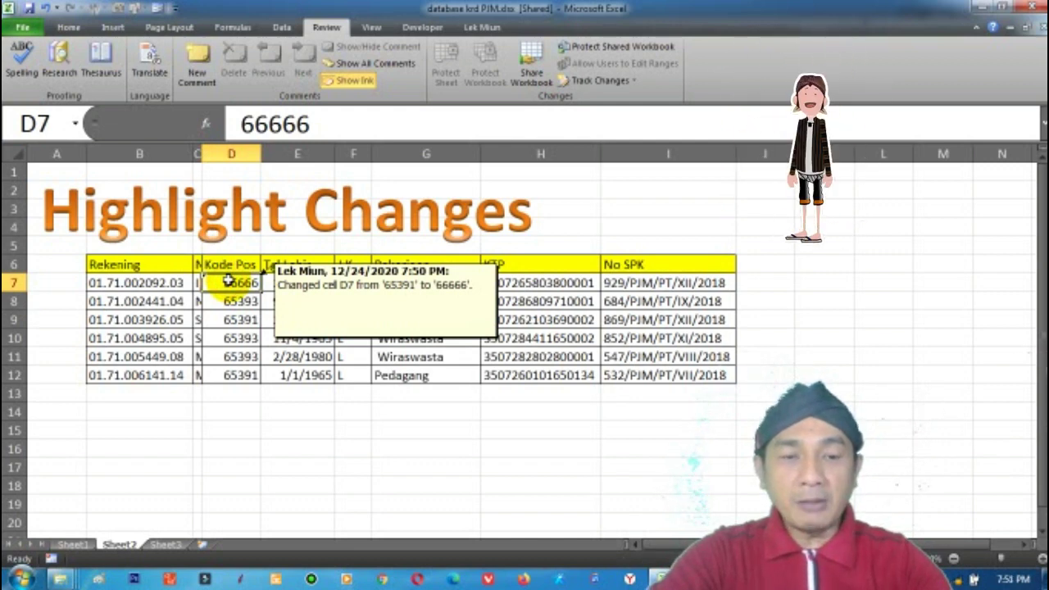
pyautogui.write('55')
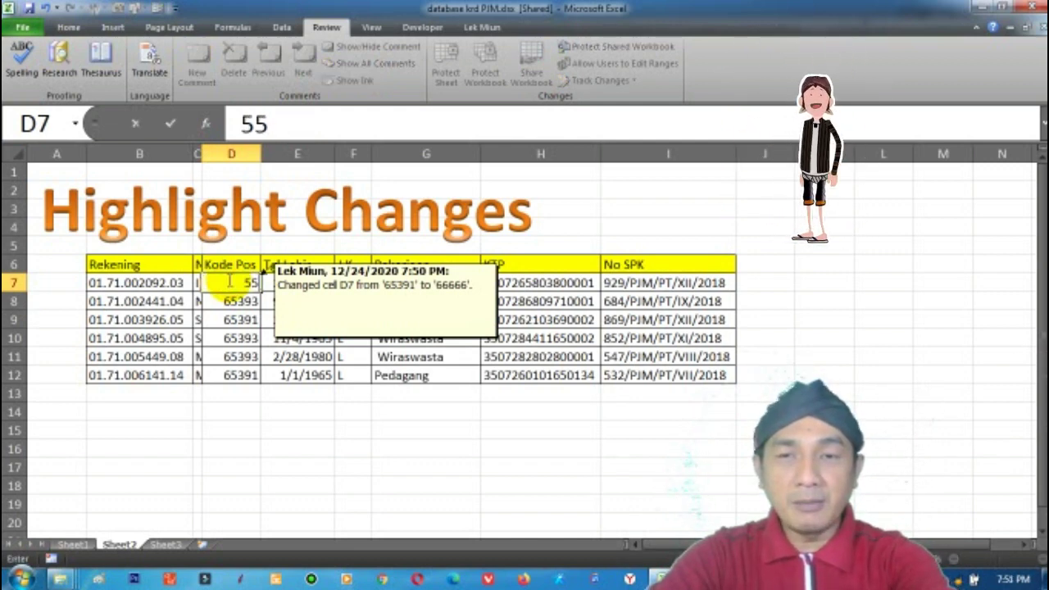
pyautogui.write('555')
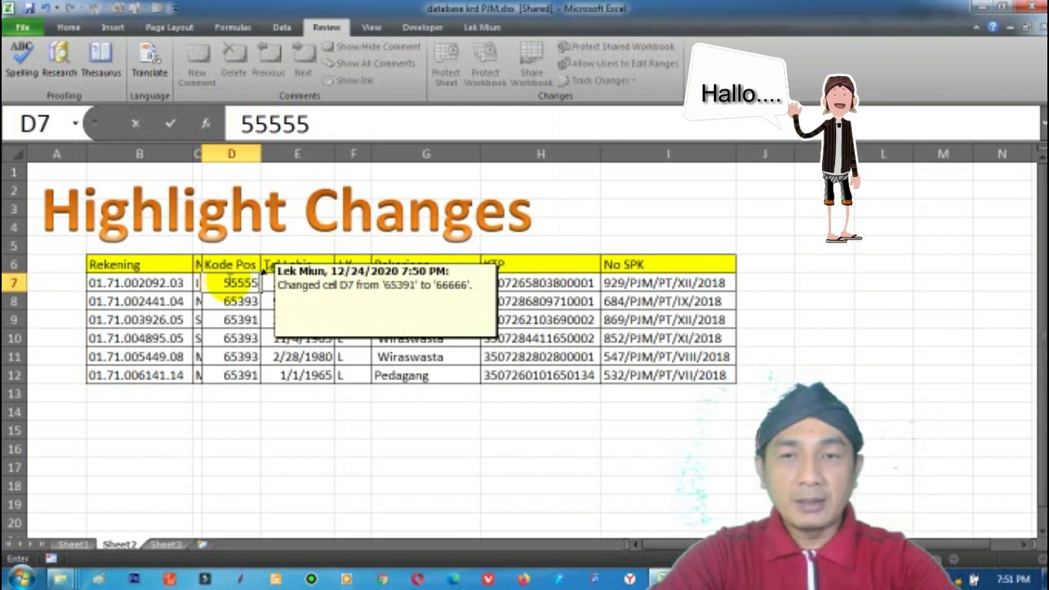
pyautogui.press('Return')
pyautogui.click(229, 281)
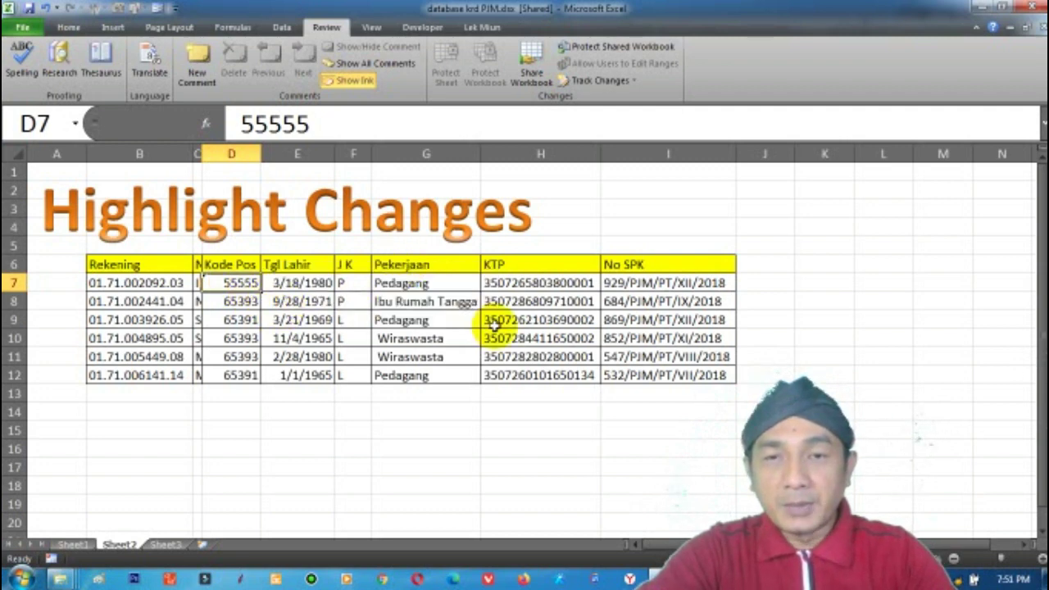
pyautogui.click(557, 339)
pyautogui.write('9999999999')
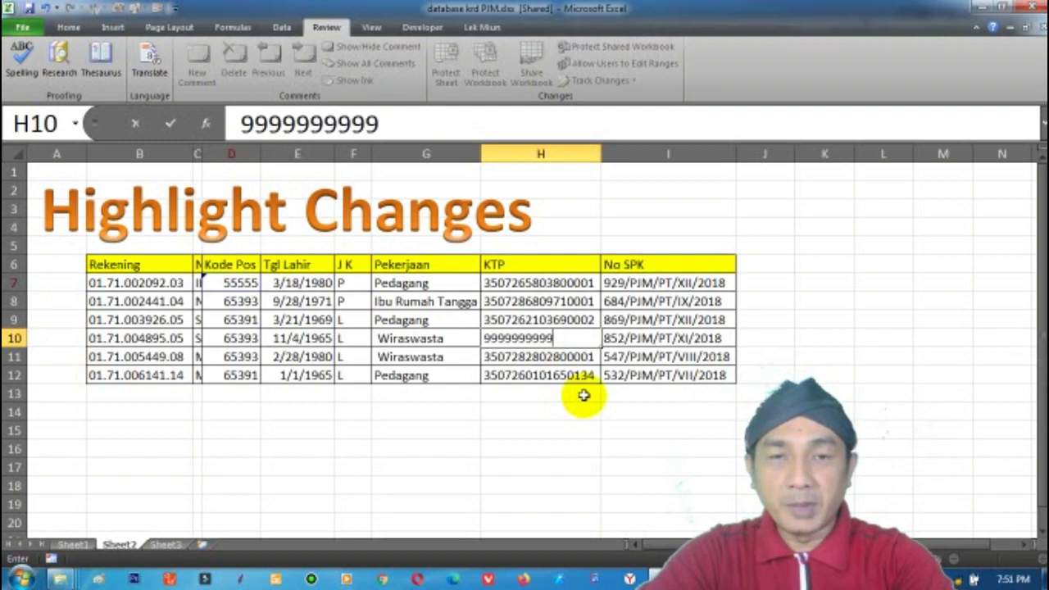
pyautogui.press('Return')
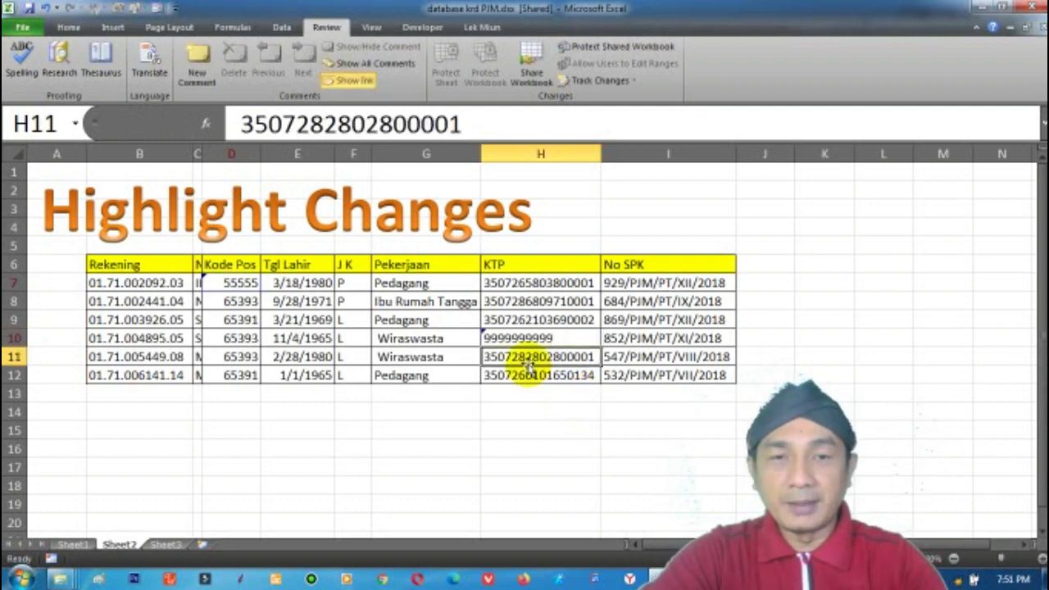
pyautogui.click(540, 338)
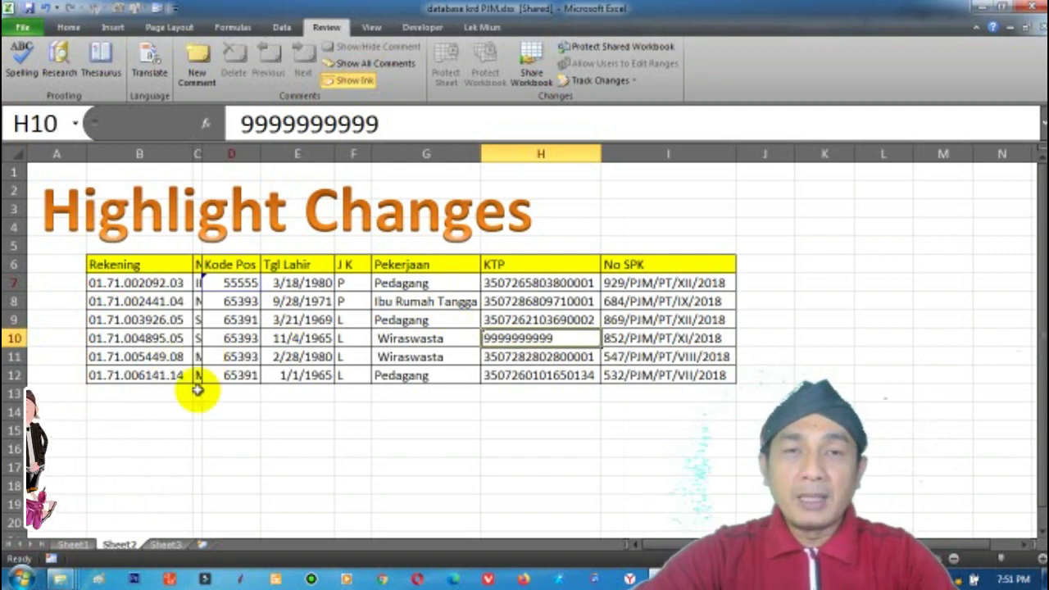
pyautogui.click(604, 82)
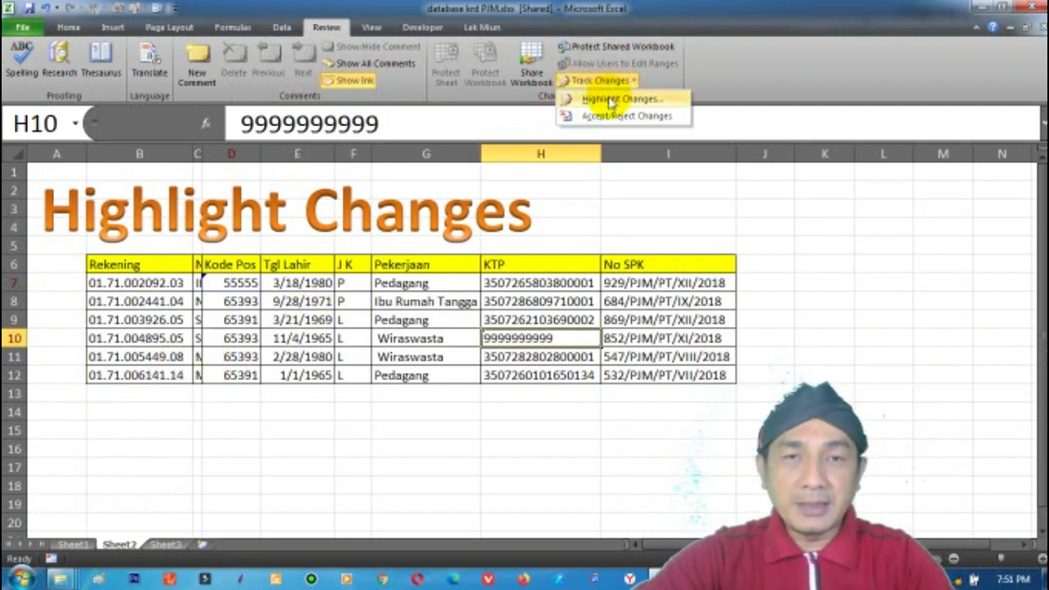
pyautogui.click(610, 99)
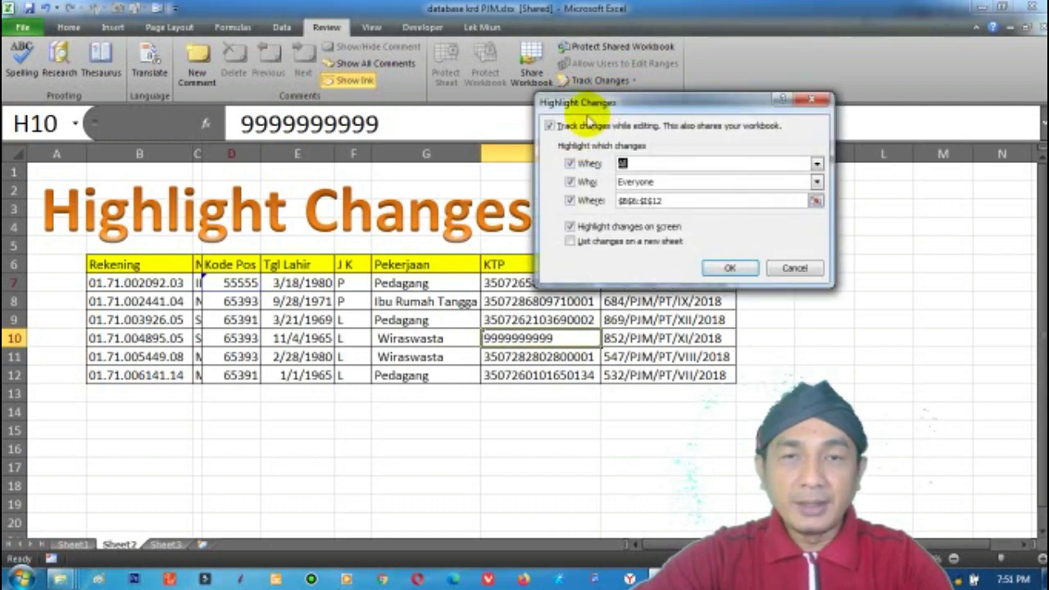
pyautogui.click(549, 127)
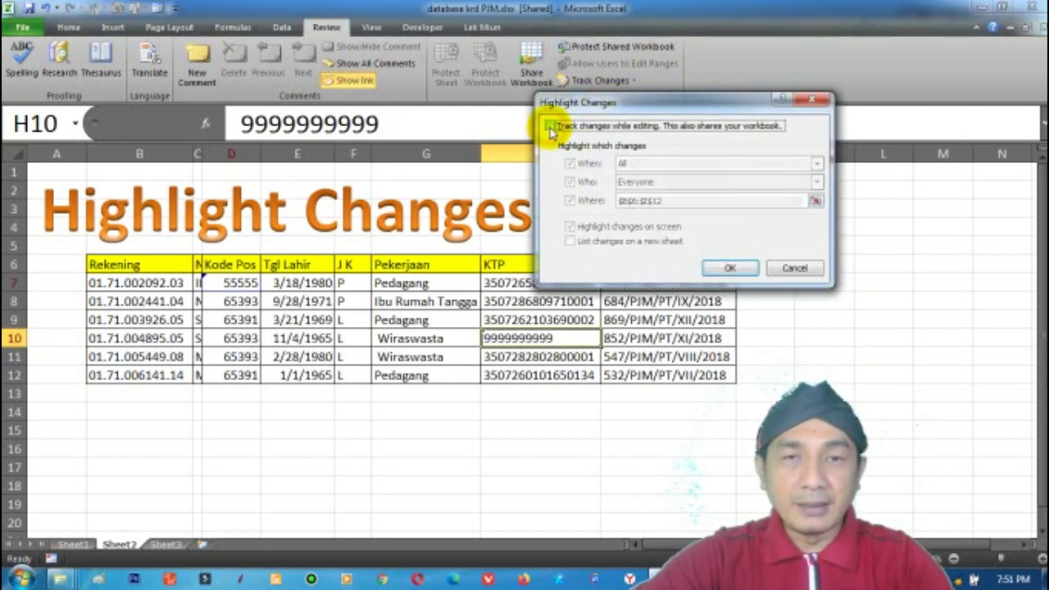
pyautogui.click(728, 270)
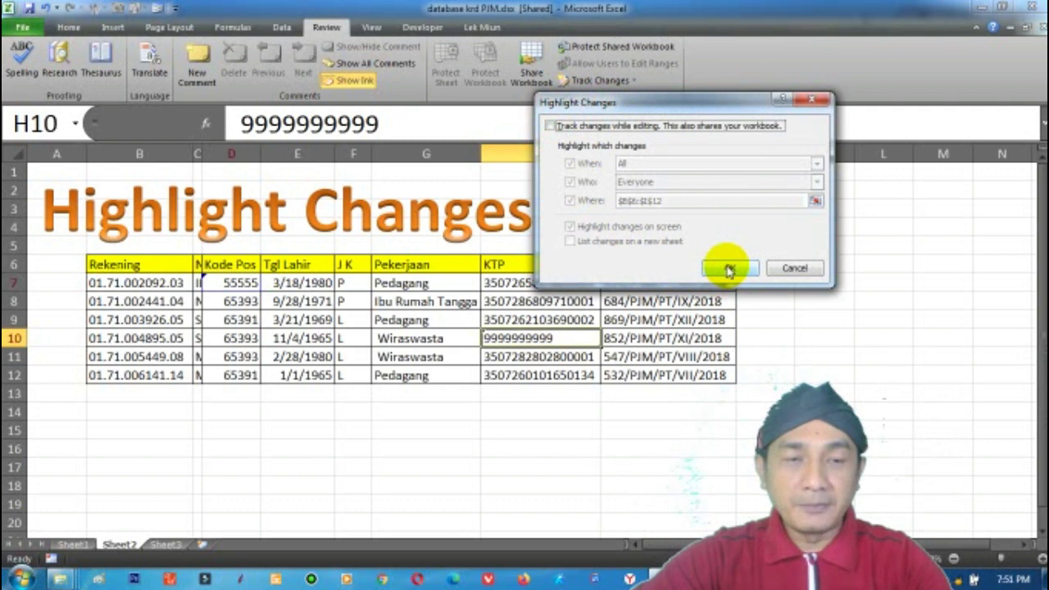
# Step: Cancel the open dialog, start Accept/Reject Changes, and confirm saving the workbook
pyautogui.click(792, 268)
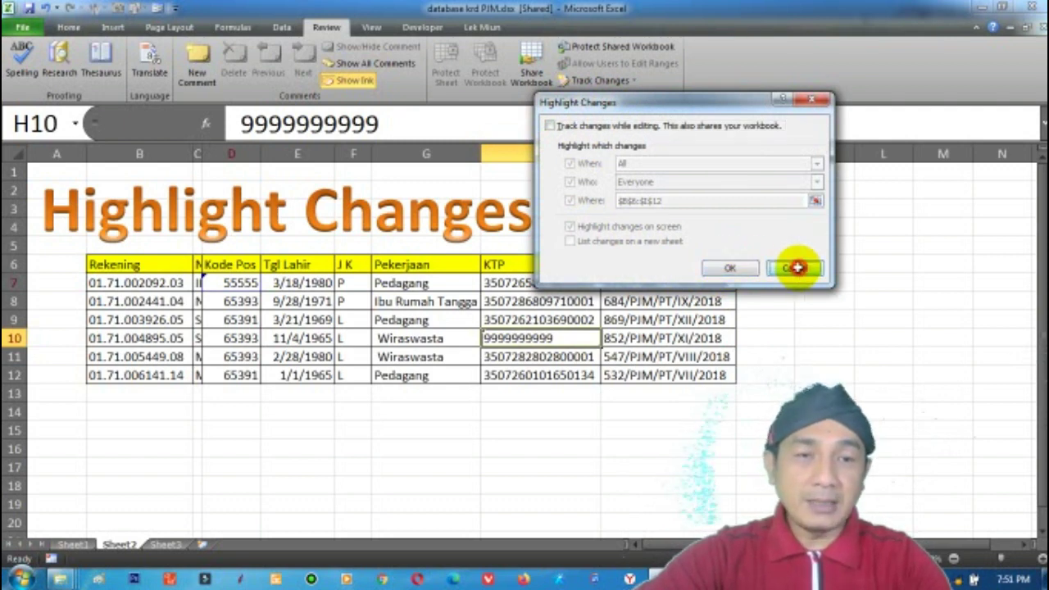
pyautogui.click(593, 82)
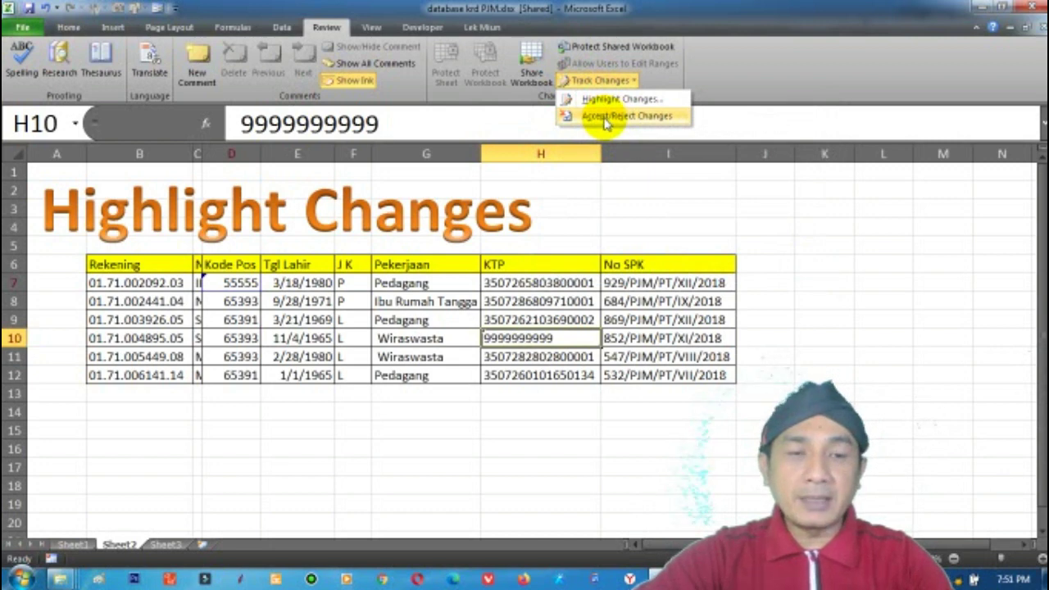
pyautogui.click(604, 121)
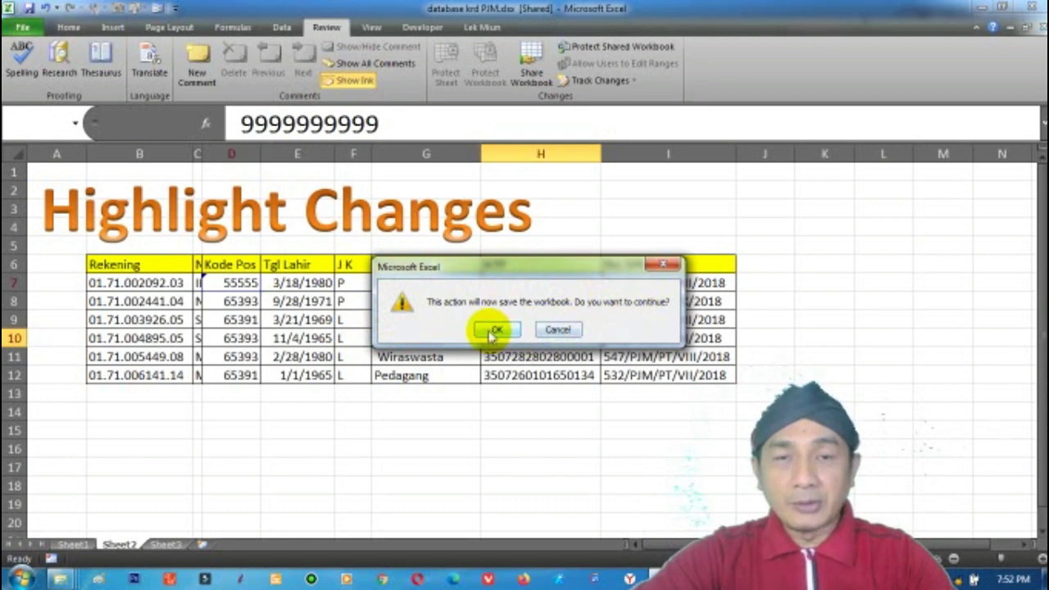
pyautogui.click(494, 328)
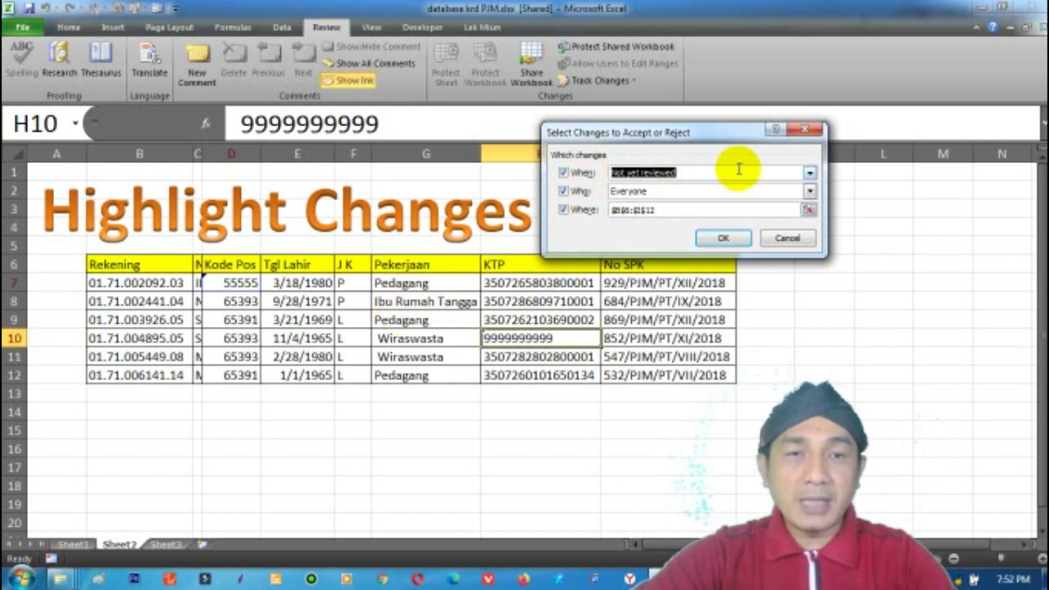
# Step: Inspect the When, Who and Where review filters, keeping Not yet reviewed and Everyone, then cancel
pyautogui.click(810, 176)
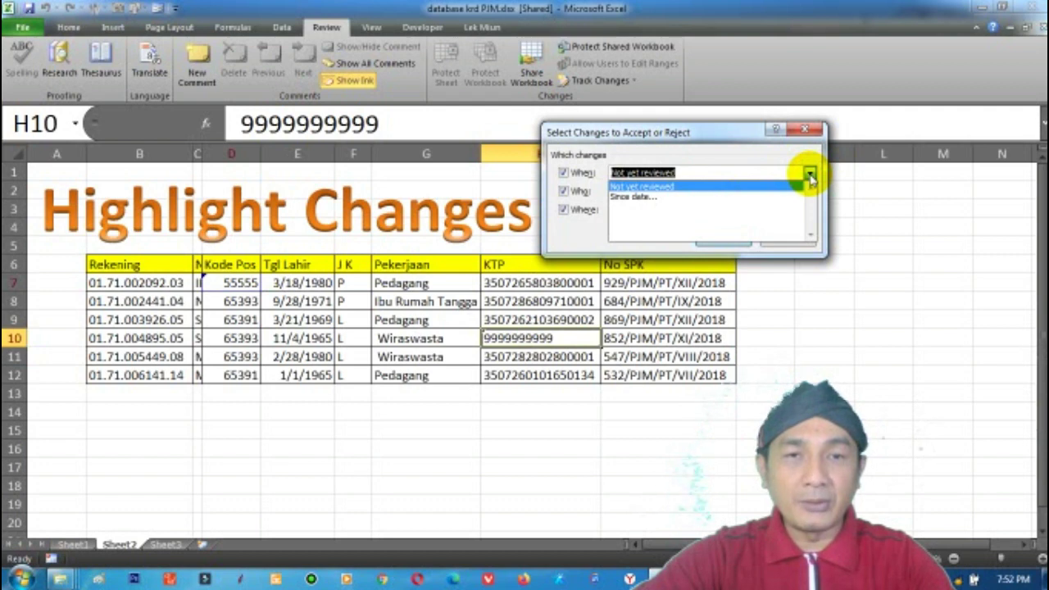
pyautogui.click(648, 197)
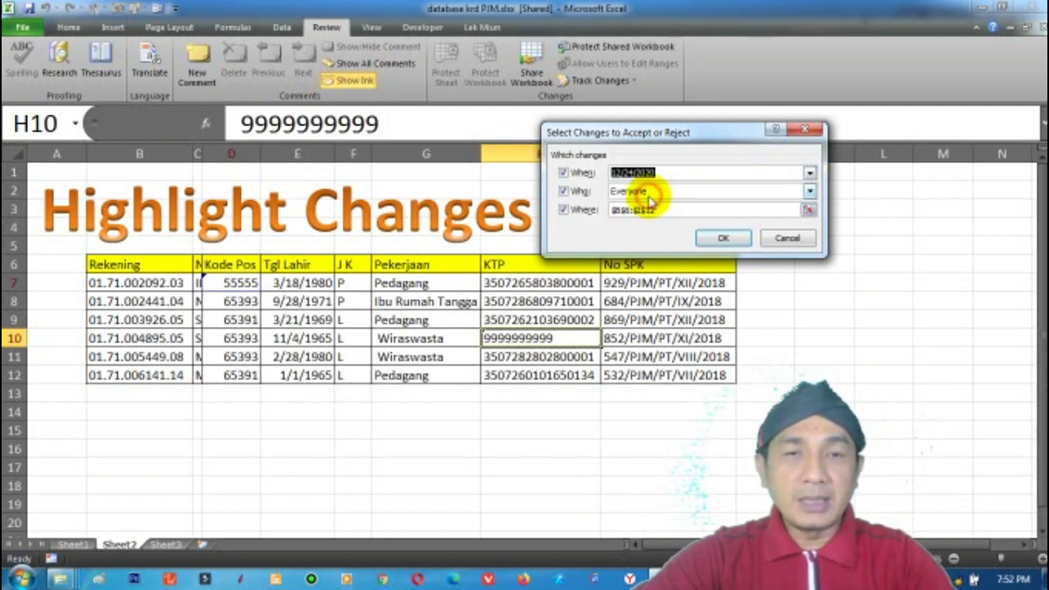
pyautogui.click(810, 174)
pyautogui.click(682, 187)
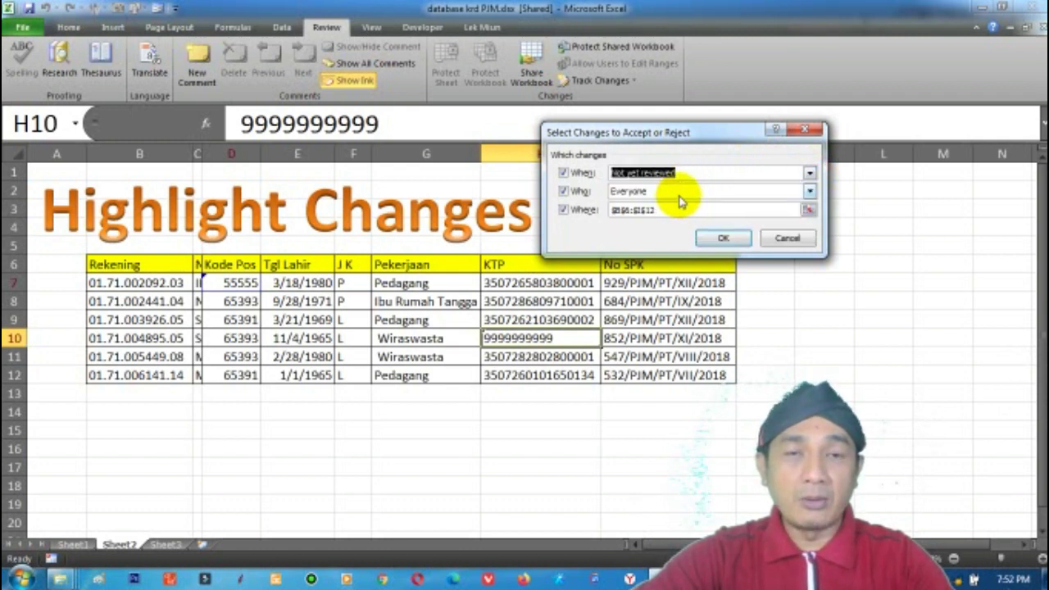
pyautogui.click(810, 191)
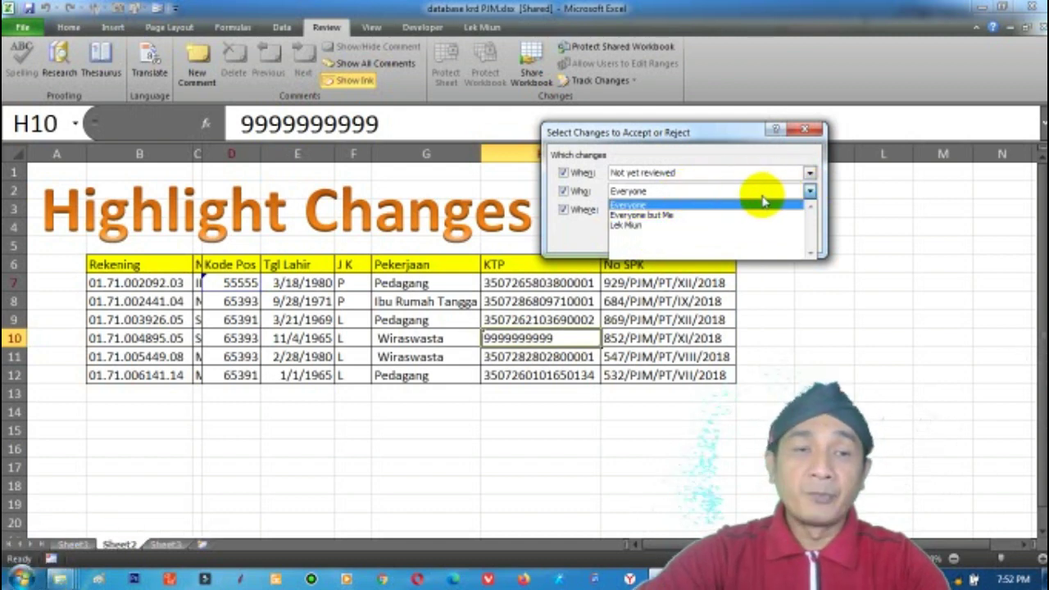
pyautogui.click(662, 205)
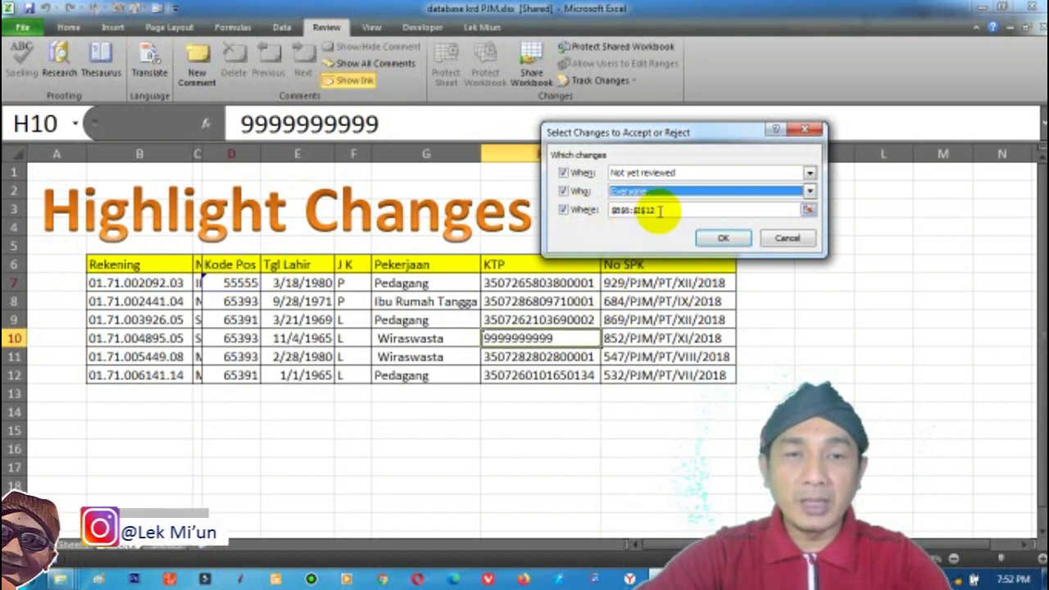
pyautogui.click(660, 211)
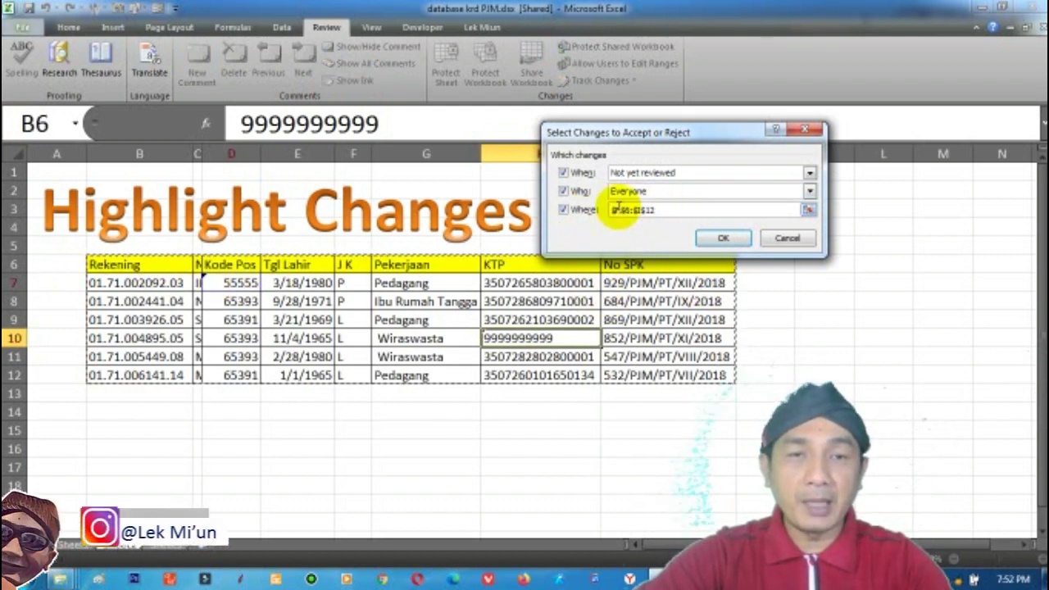
pyautogui.click(623, 174)
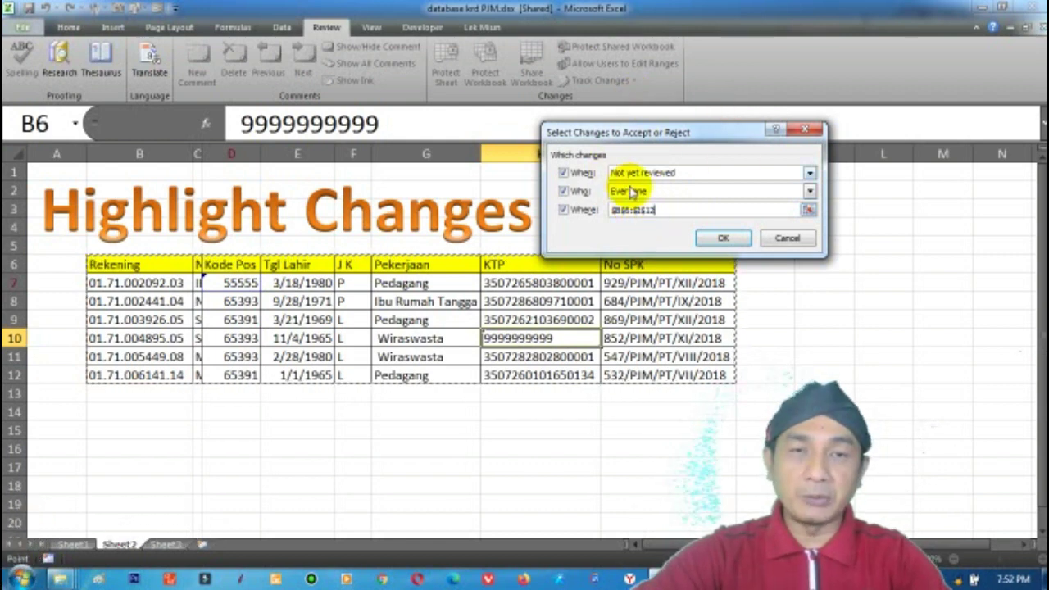
pyautogui.click(790, 241)
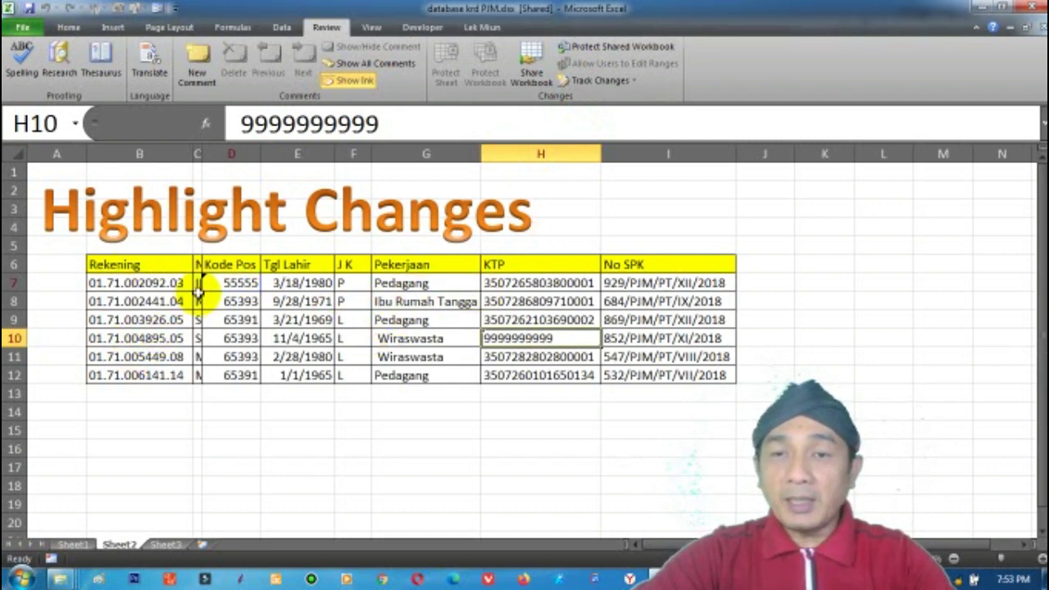
# Step: Compare the change comments on D7 and H10, then switch to Sheet1
pyautogui.click(238, 283)
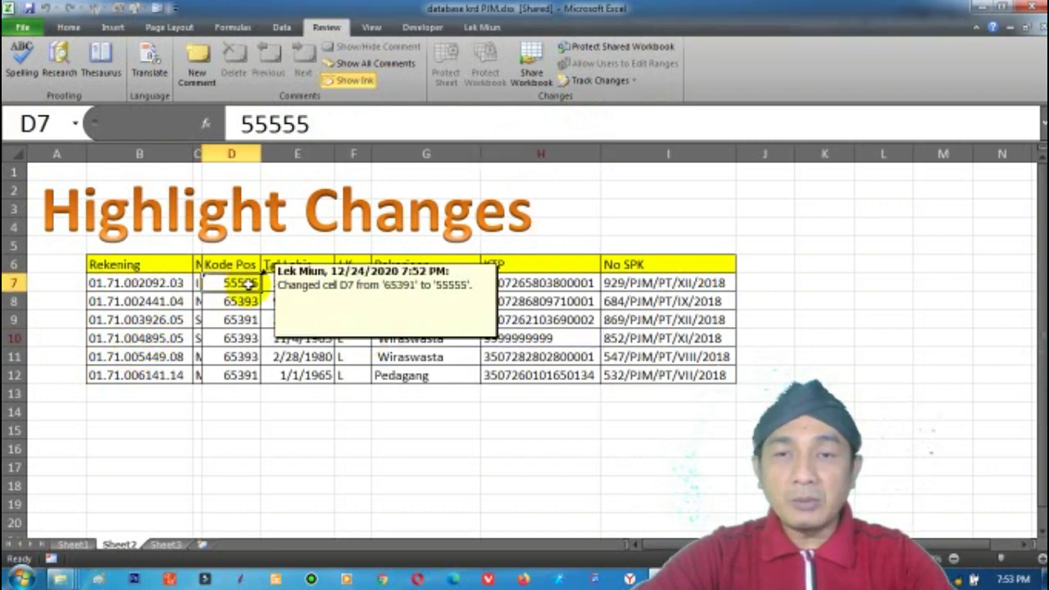
pyautogui.click(546, 337)
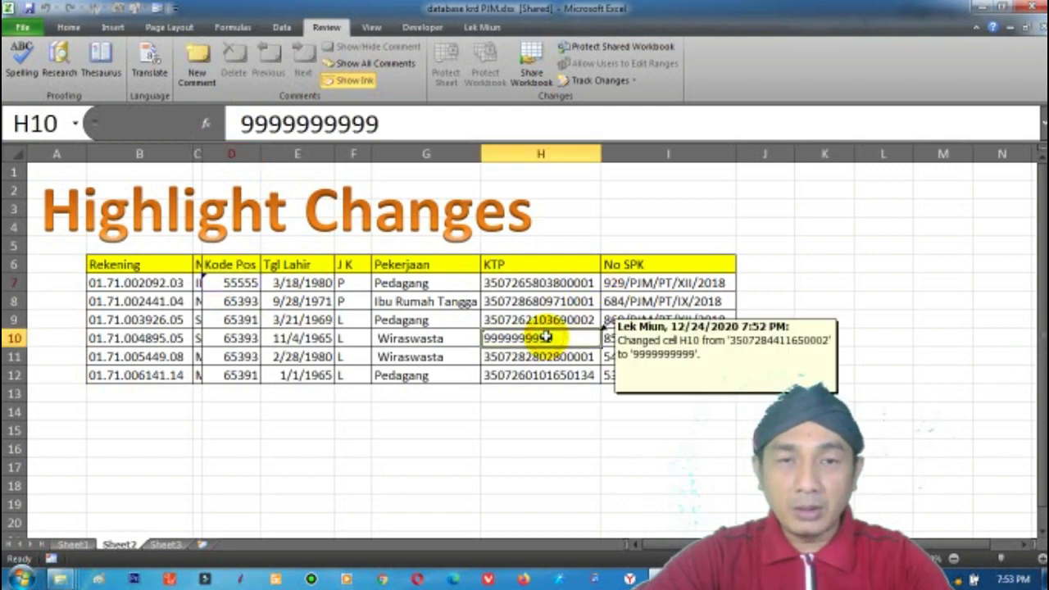
pyautogui.click(225, 282)
pyautogui.click(548, 336)
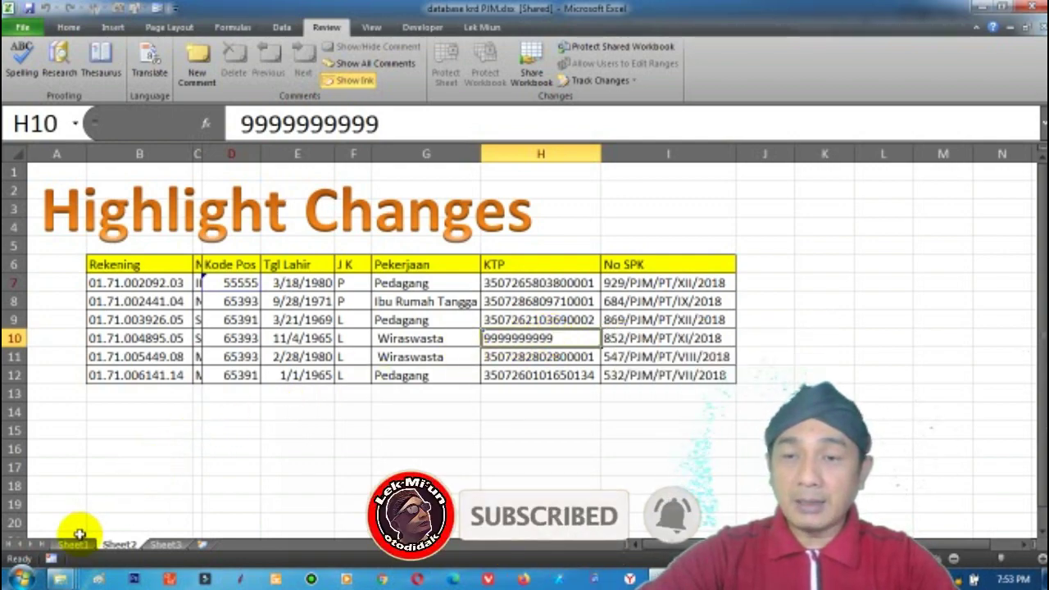
pyautogui.click(78, 542)
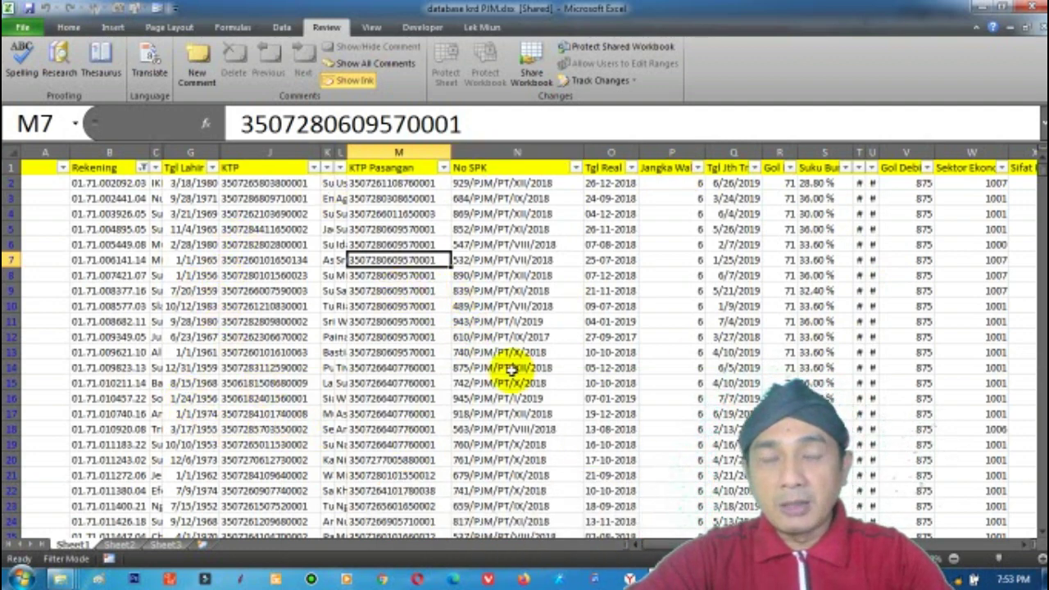
# Step: Find the last filled row of Sheet1's account-number column, then return to Sheet2
pyautogui.click(393, 336)
pyautogui.scroll(-9, 409, 360)
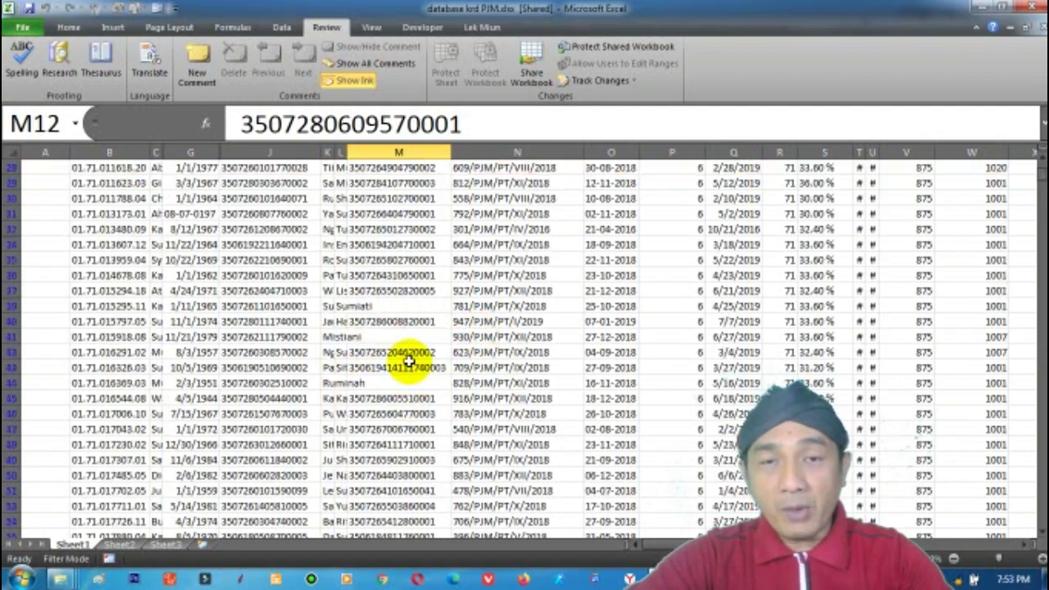
pyautogui.scroll(-14, 408, 361)
pyautogui.scroll(-14, 408, 357)
pyautogui.scroll(-14, 408, 354)
pyautogui.scroll(-14, 408, 351)
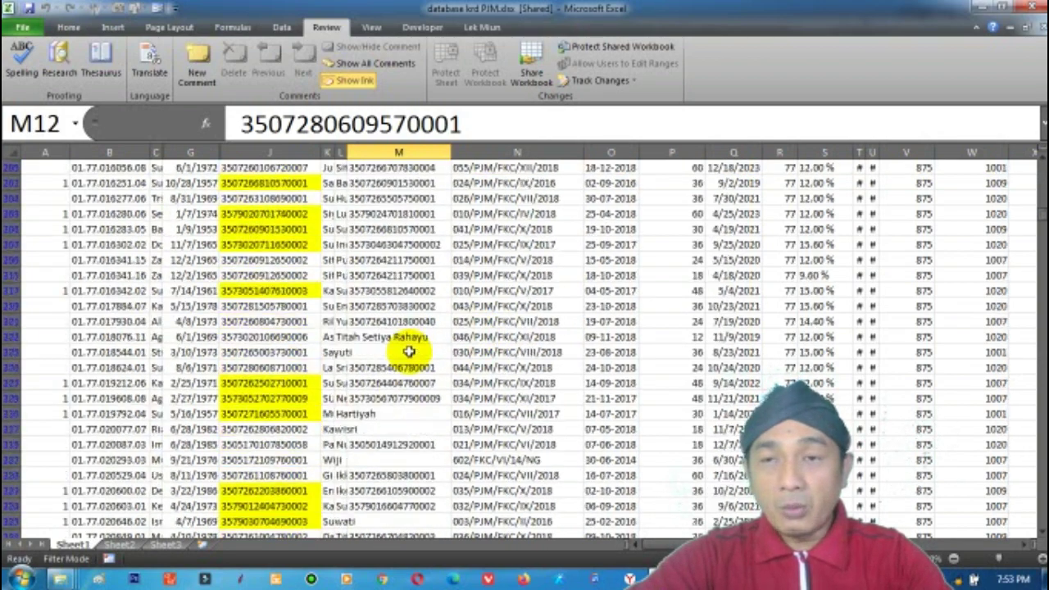
pyautogui.scroll(-20, 409, 352)
pyautogui.scroll(-20, 410, 354)
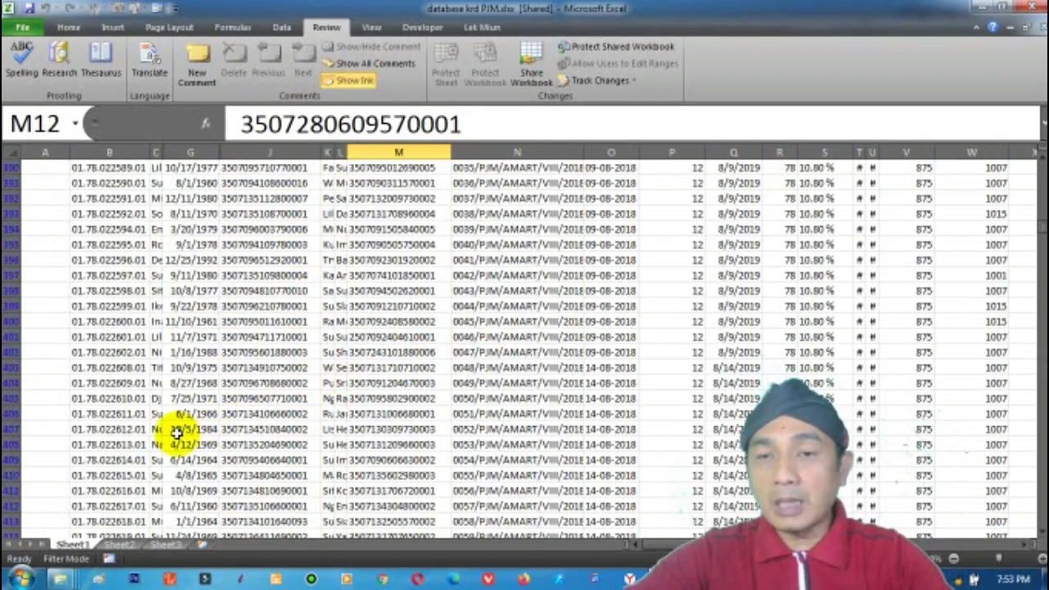
pyautogui.click(105, 443)
pyautogui.hotkey('ctrl', 'Down')
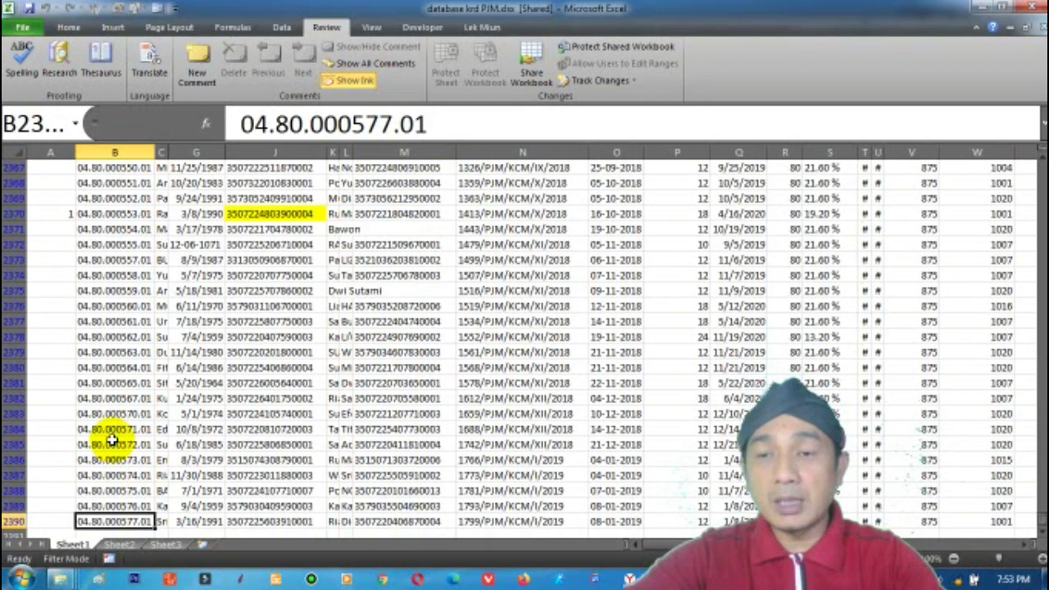
pyautogui.scroll(-1, 111, 440)
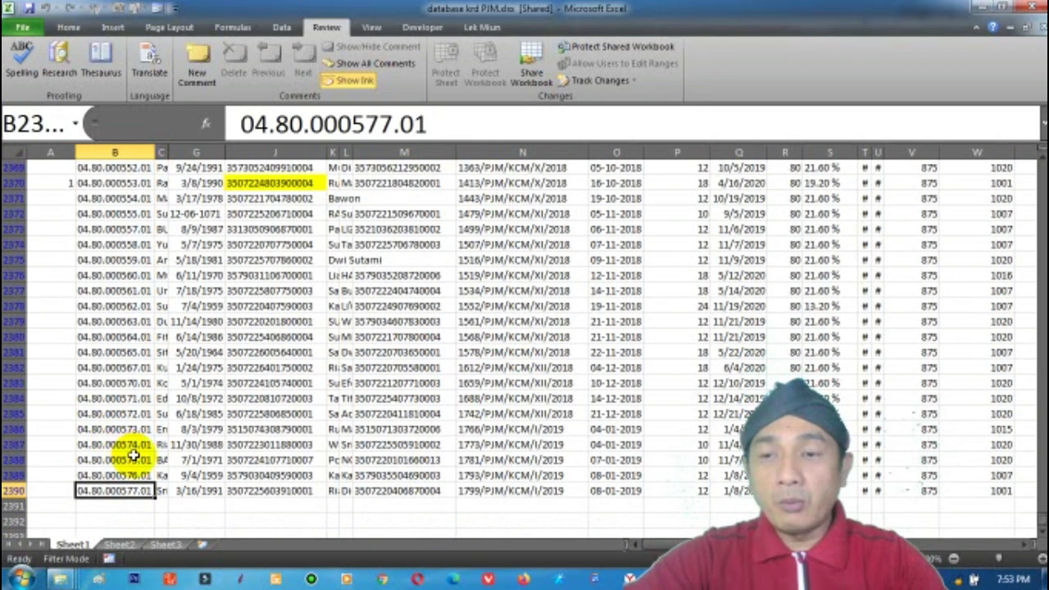
pyautogui.click(119, 545)
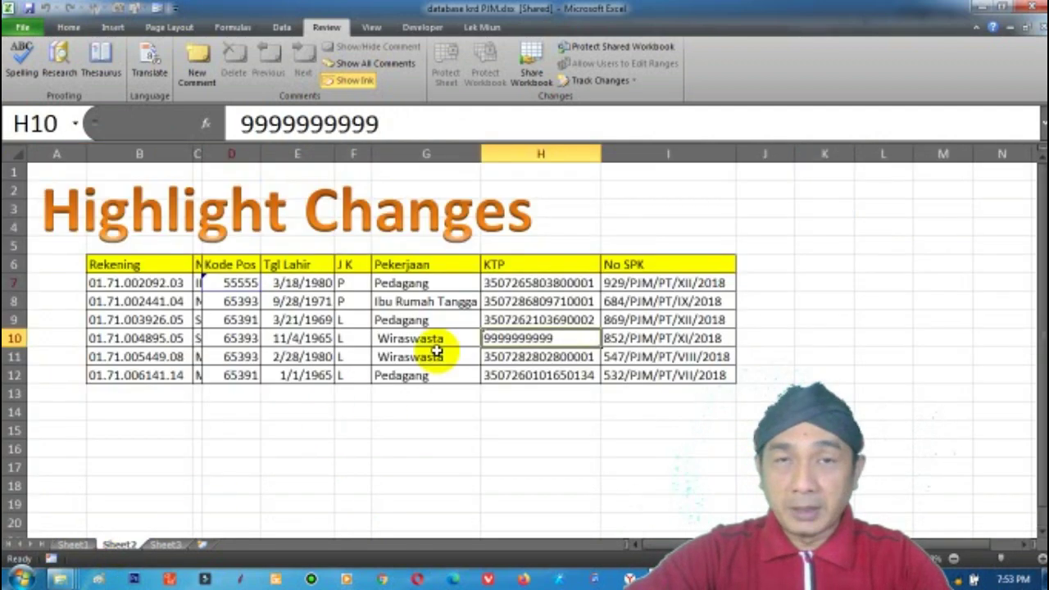
# Step: From cell D7, run Highlight Changes with 'List changes on a new sheet' ticked
pyautogui.click(224, 286)
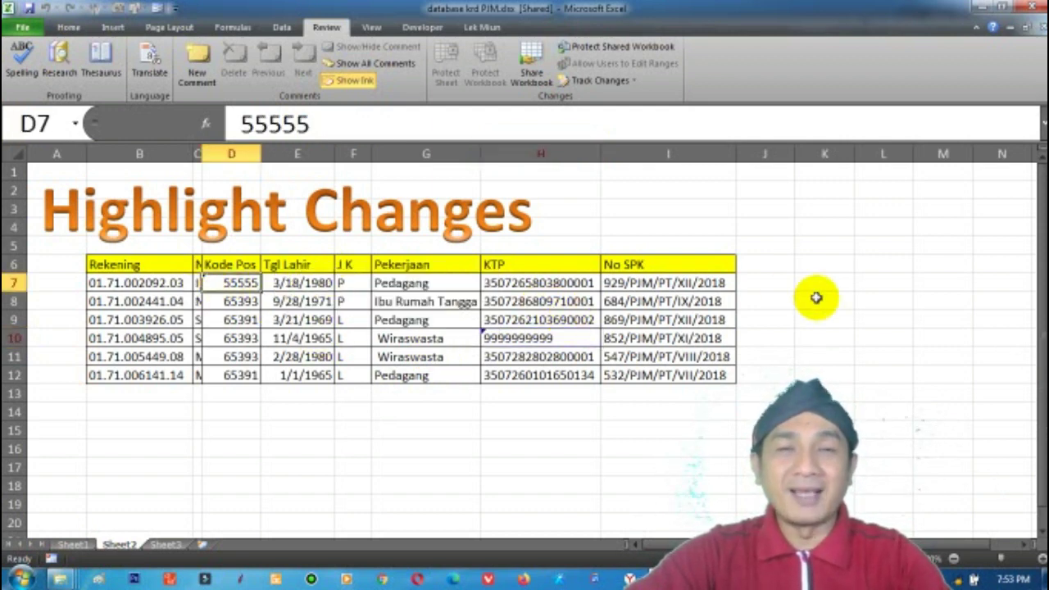
pyautogui.click(602, 81)
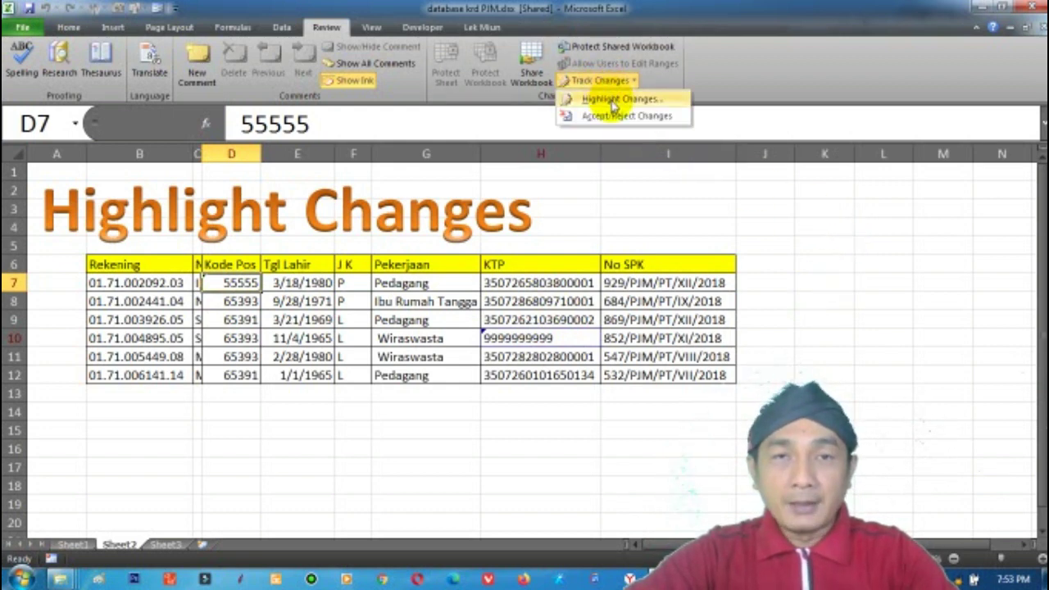
pyautogui.click(613, 99)
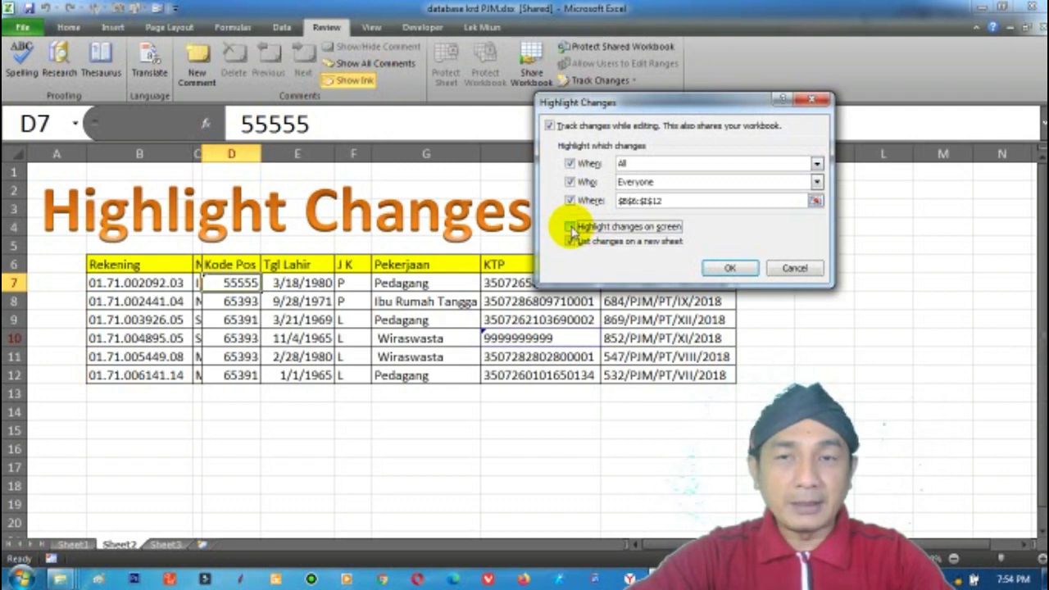
pyautogui.click(721, 274)
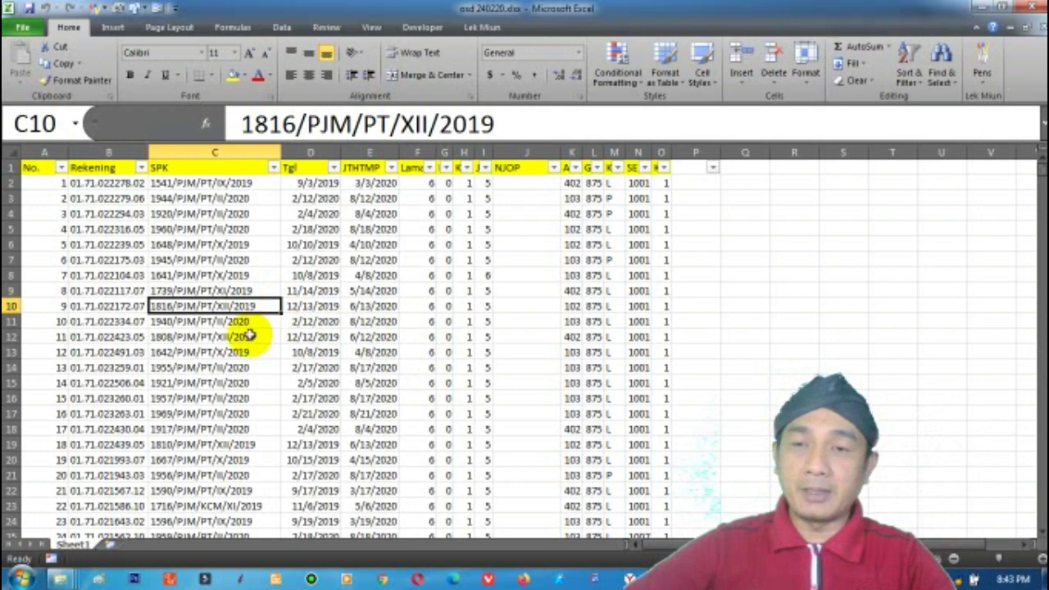
pyautogui.click(129, 393)
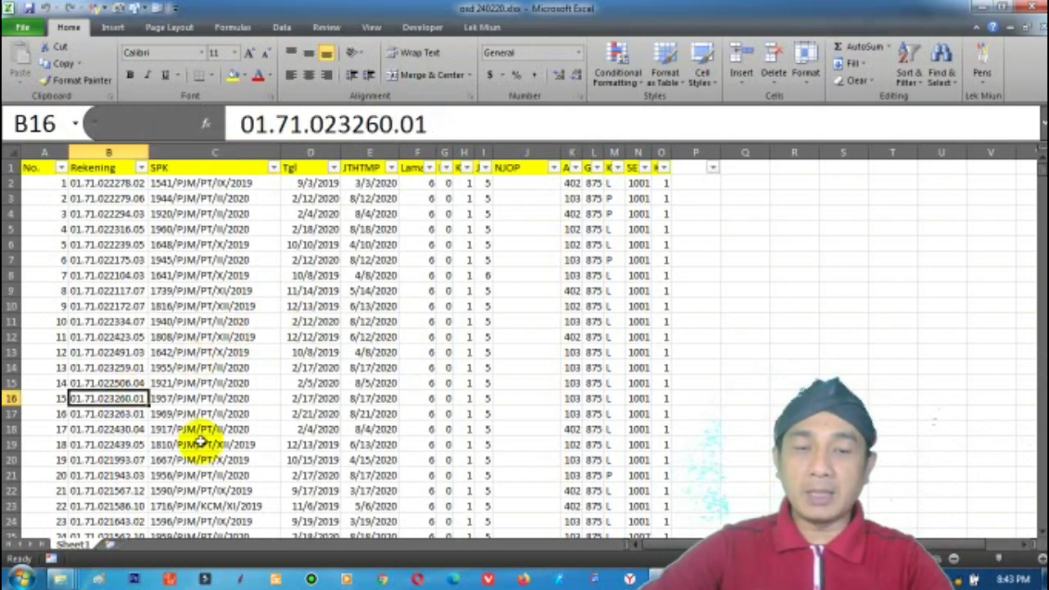
pyautogui.press('Left')
pyautogui.hotkey('ctrl', 'Down')
pyautogui.press('Down')
pyautogui.press('Down')
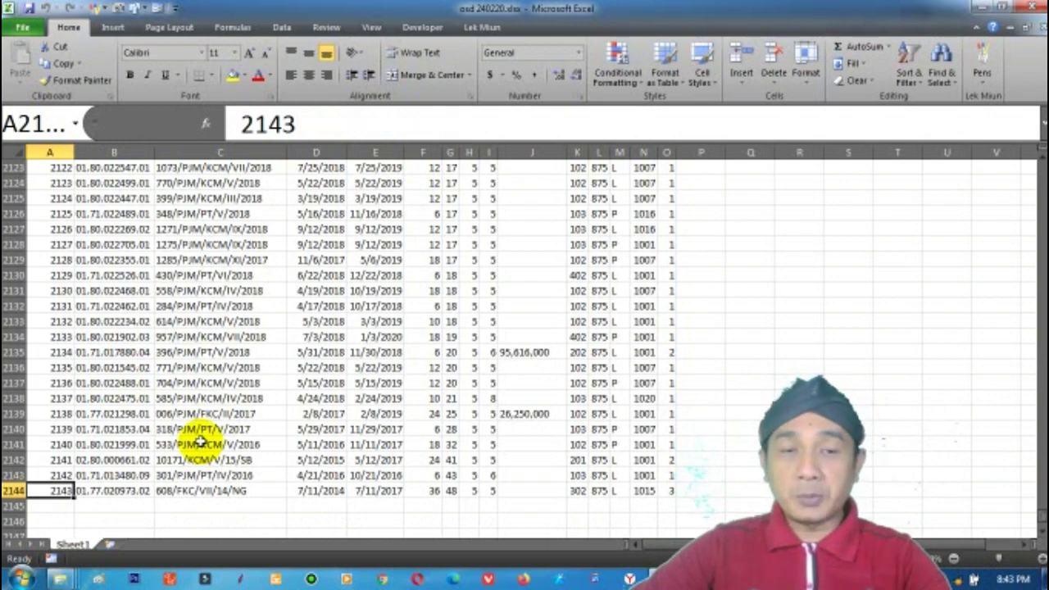
pyautogui.hotkey('ctrl', 'Up')
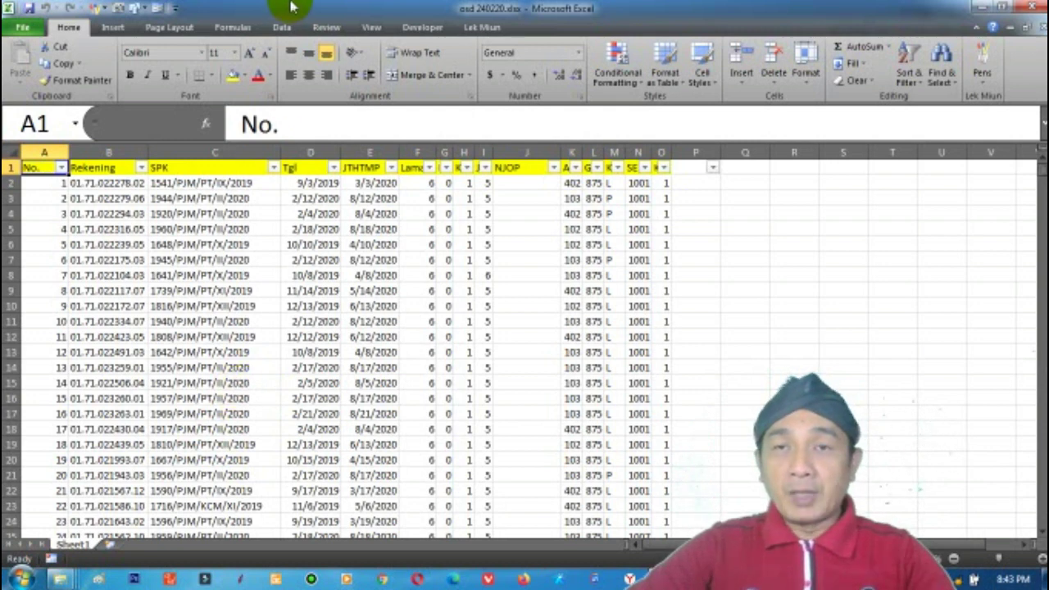
# Step: Turn on 'Track changes while editing', highlighting changes made by Everyone
pyautogui.click(325, 31)
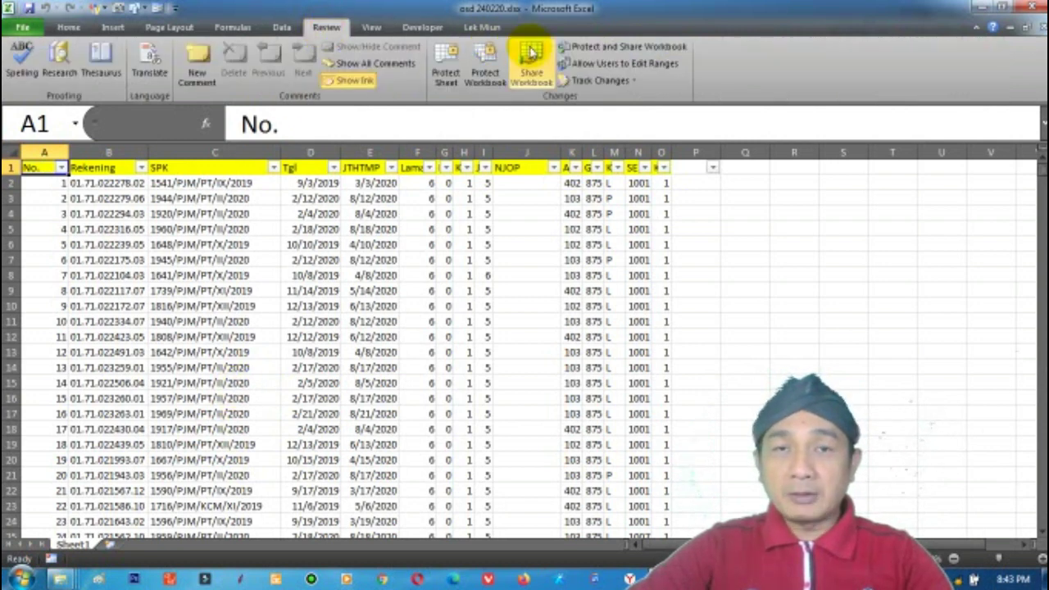
pyautogui.click(599, 81)
pyautogui.click(604, 100)
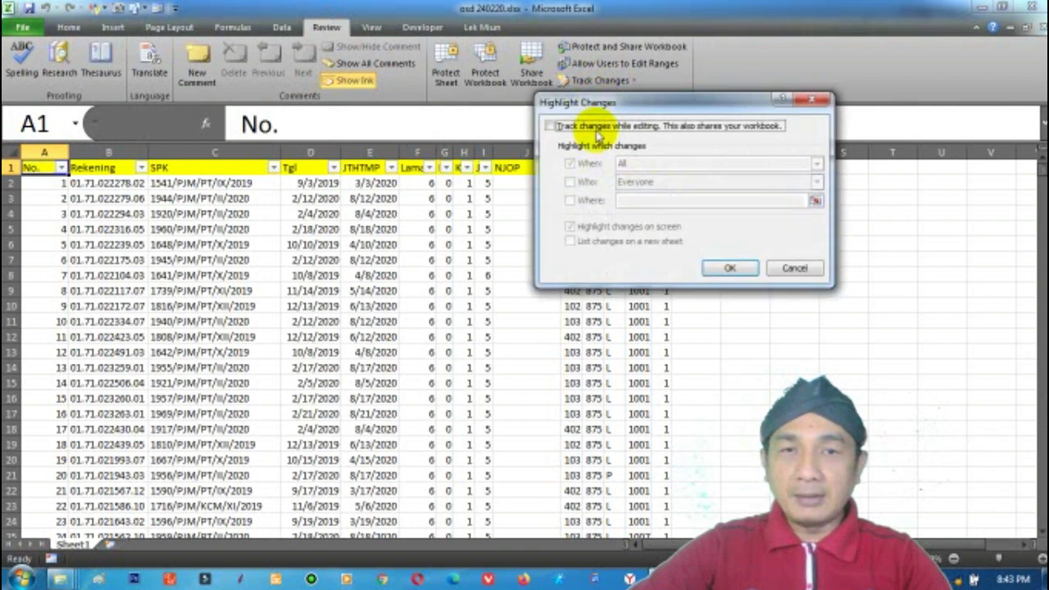
pyautogui.click(554, 127)
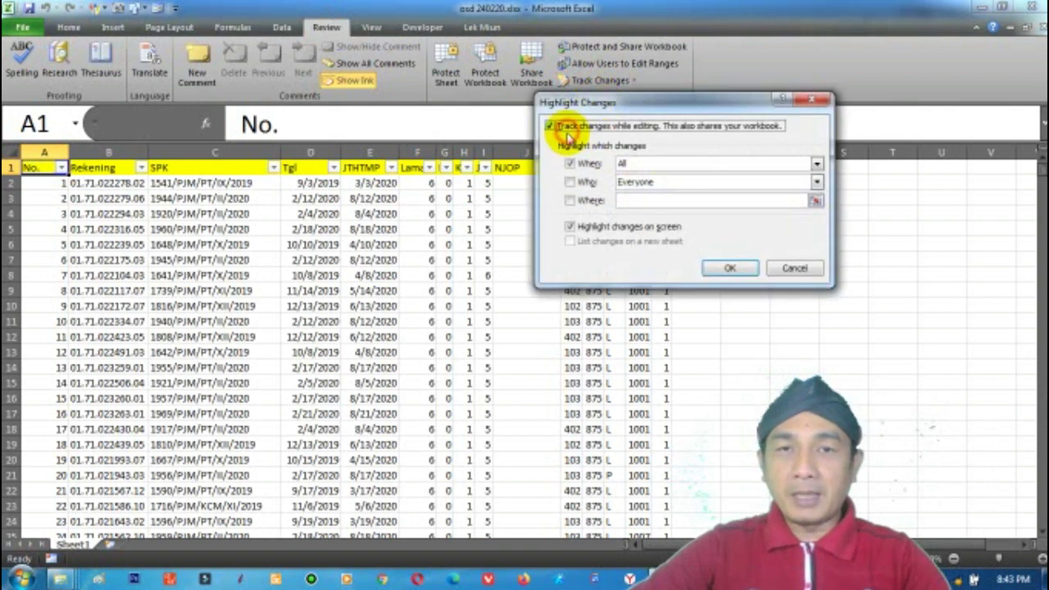
pyautogui.click(585, 183)
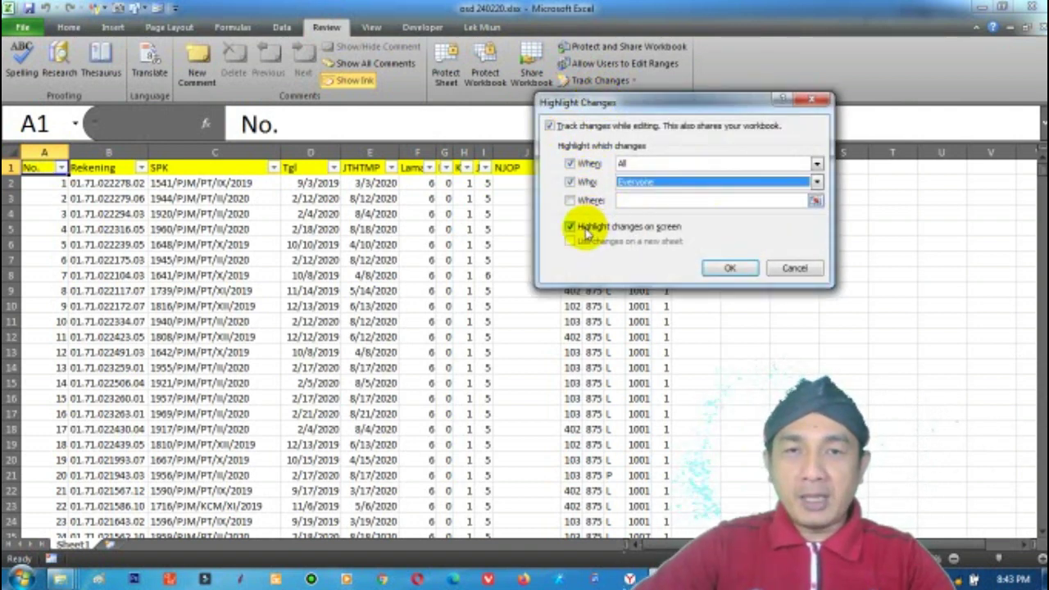
pyautogui.click(730, 269)
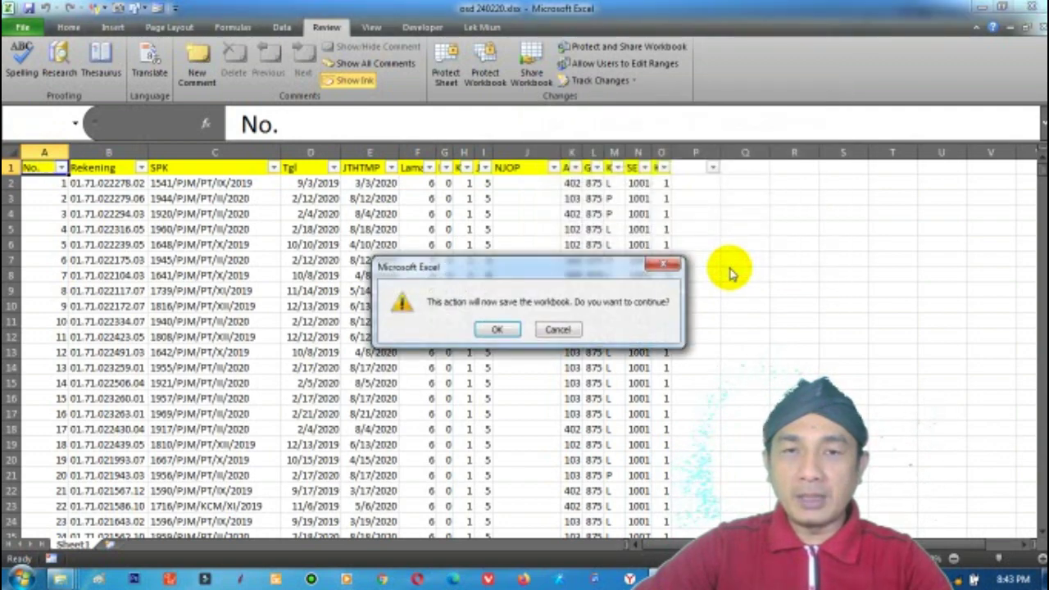
# Step: Confirm saving as a shared workbook, then begin editing the Rekening value in B13
pyautogui.click(496, 330)
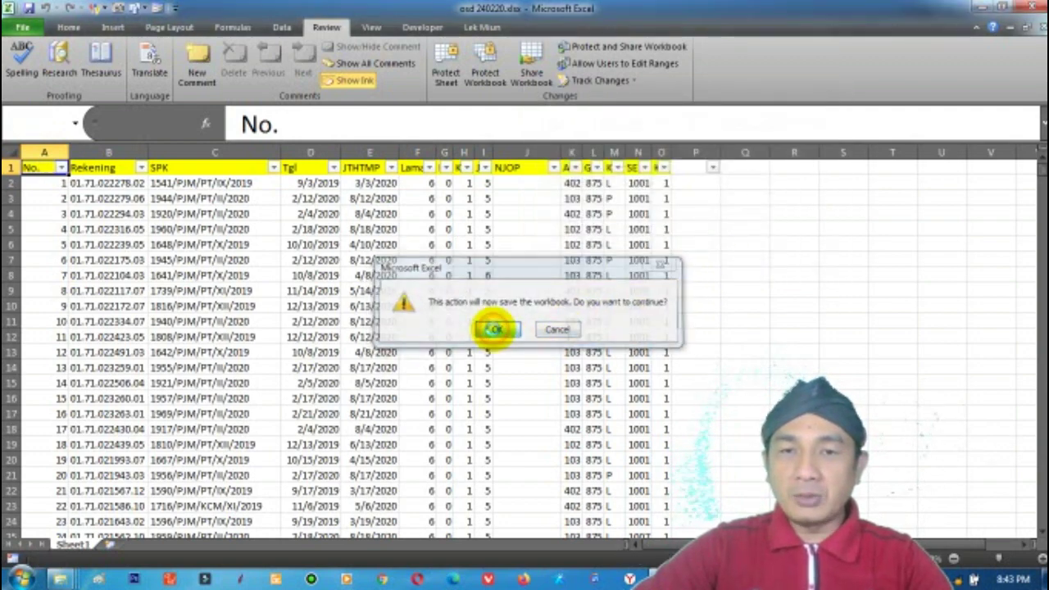
pyautogui.click(90, 352)
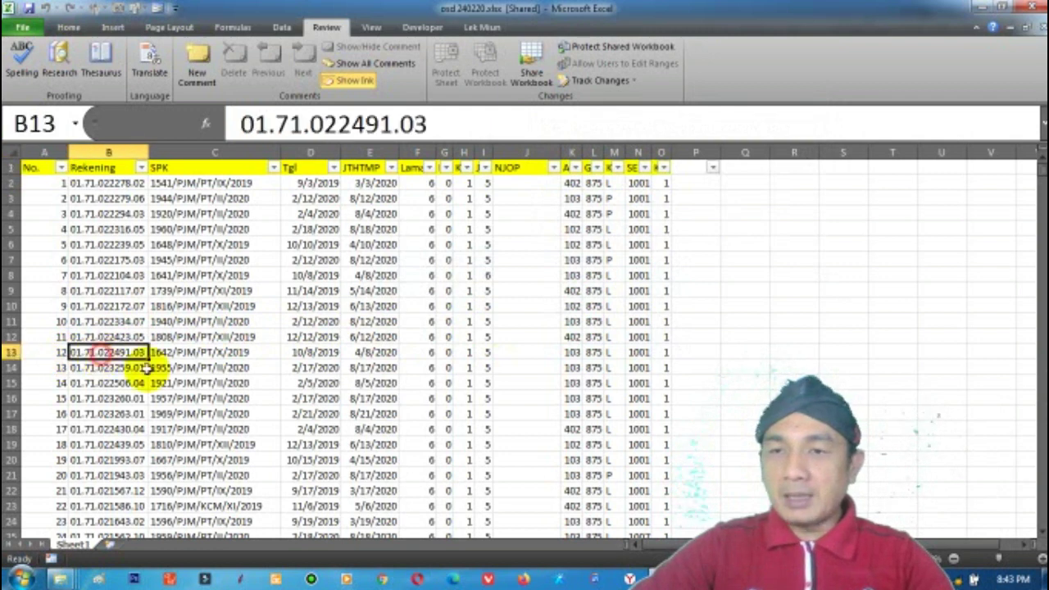
pyautogui.click(449, 119)
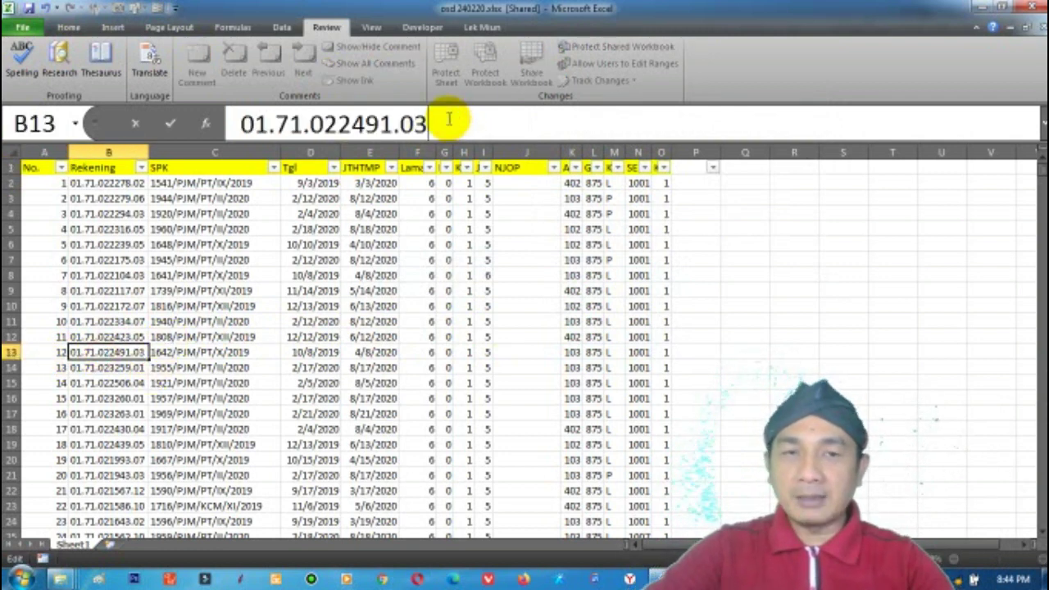
pyautogui.write('4')
# Step: Commit B13 as 01.71.022491.04 and look over cells I10 and H14
pyautogui.press('Return')
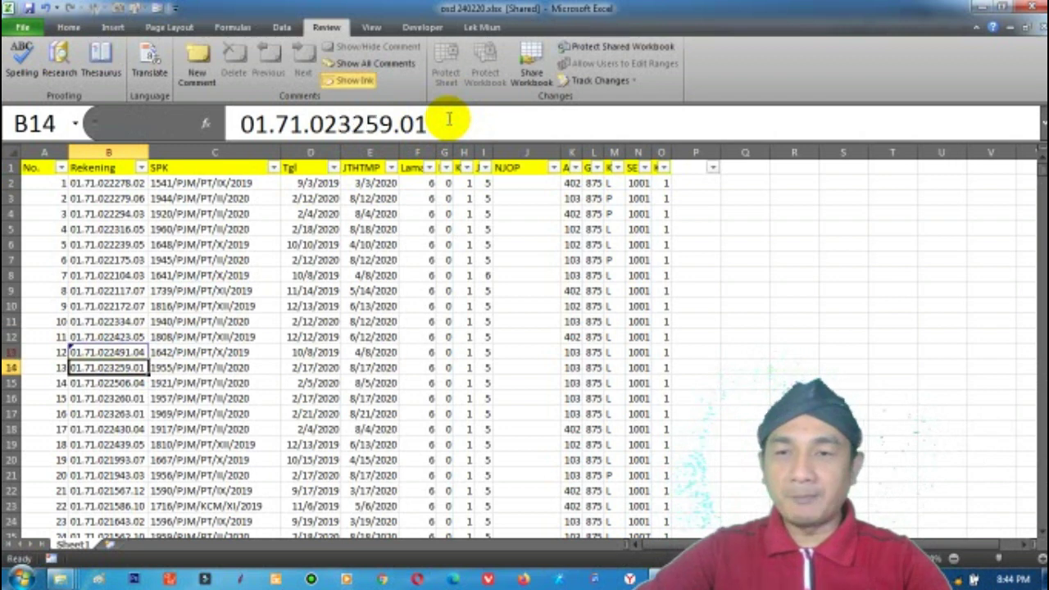
pyautogui.moveTo(117, 348)
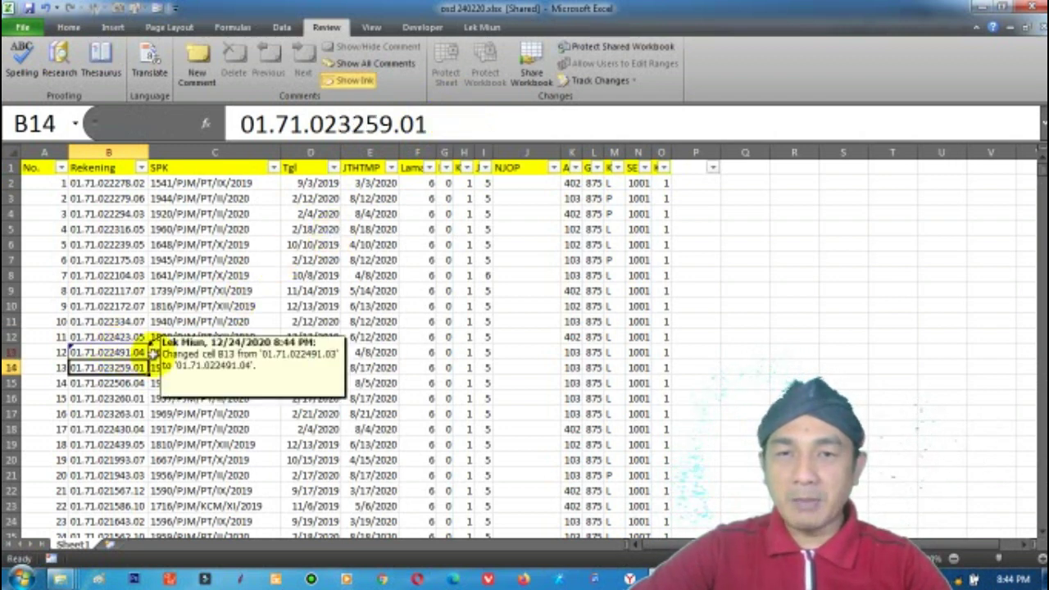
pyautogui.click(494, 307)
pyautogui.click(483, 304)
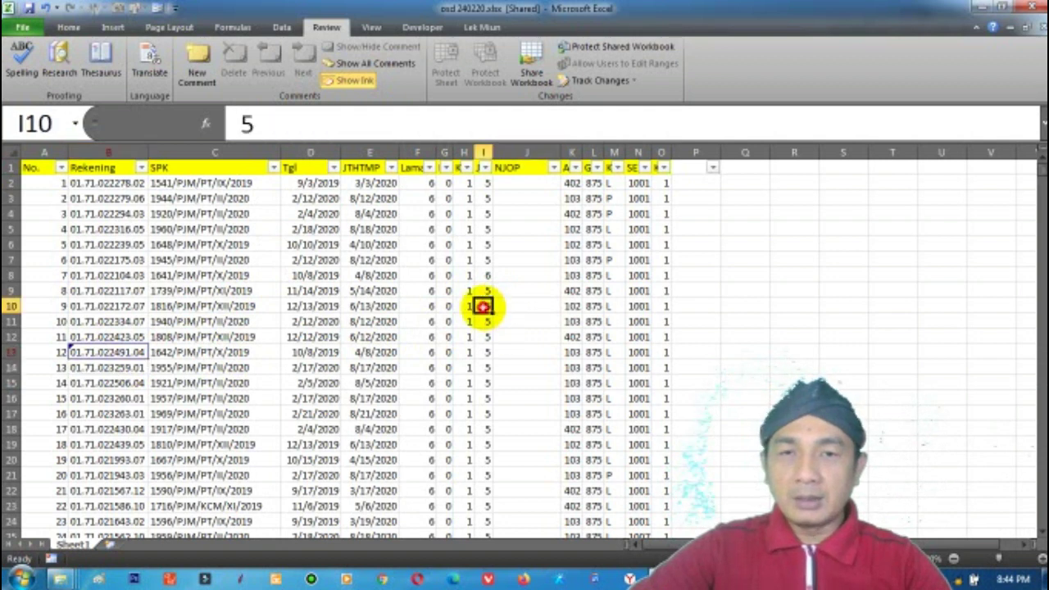
pyautogui.click(467, 367)
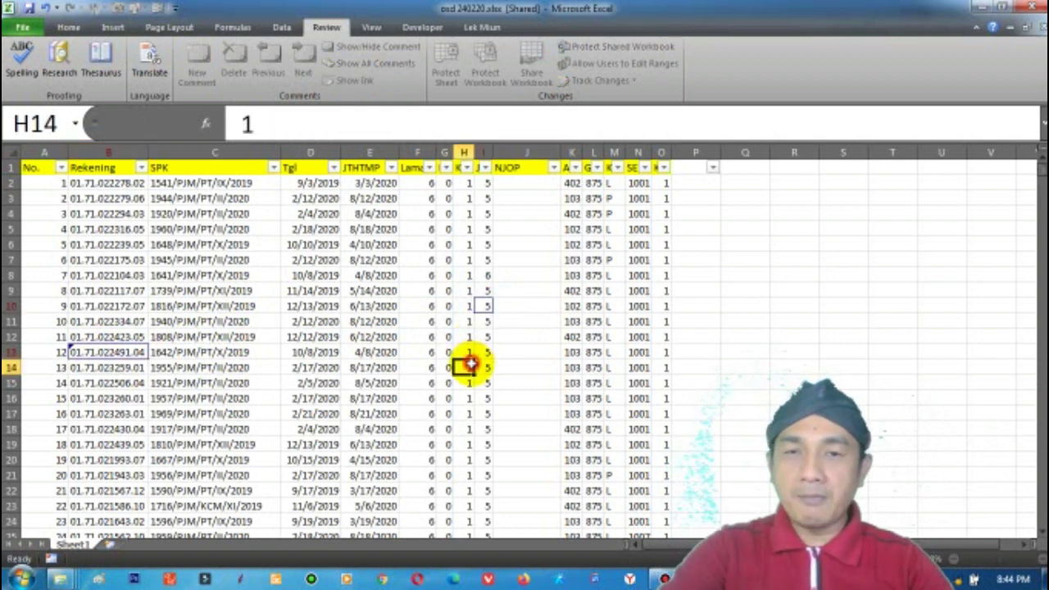
# Step: Enter 7 in I19, 1 in G24, 4 in H30 and 6 in G35
pyautogui.click(485, 444)
pyautogui.write('7')
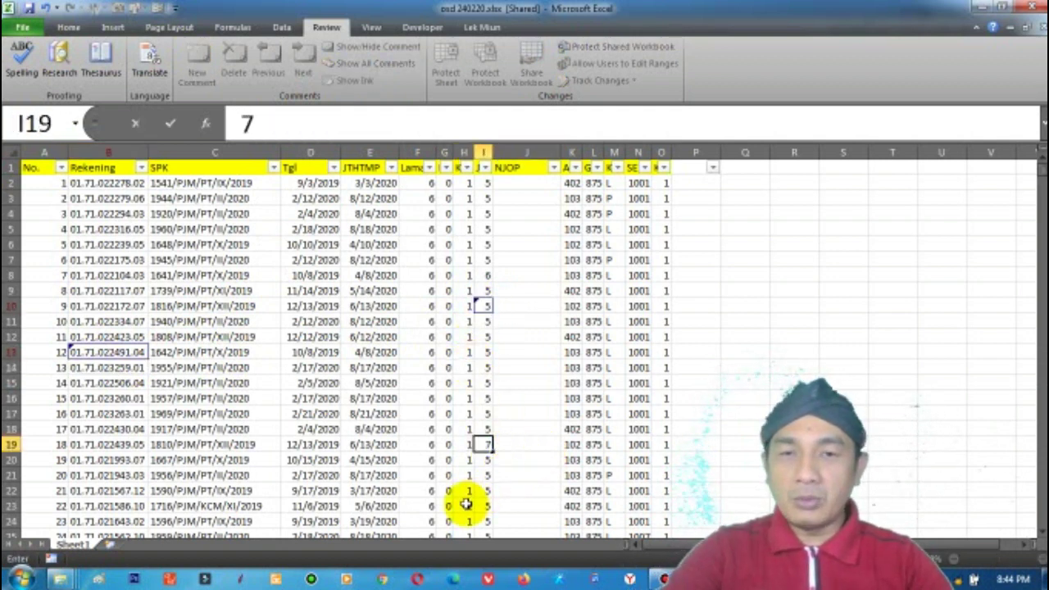
pyautogui.click(450, 524)
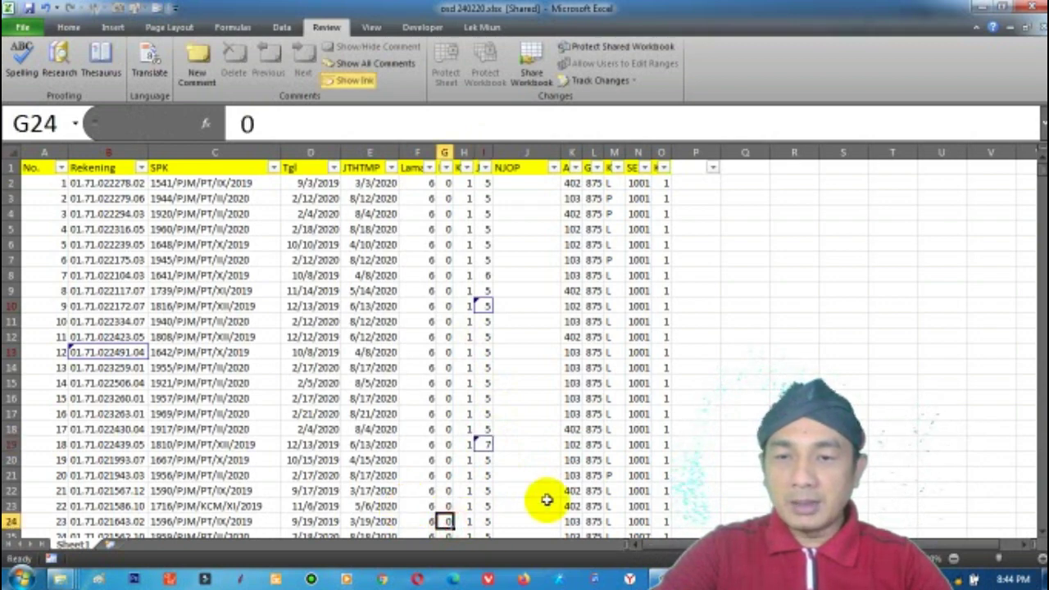
pyautogui.write('1')
pyautogui.scroll(-2, 545, 497)
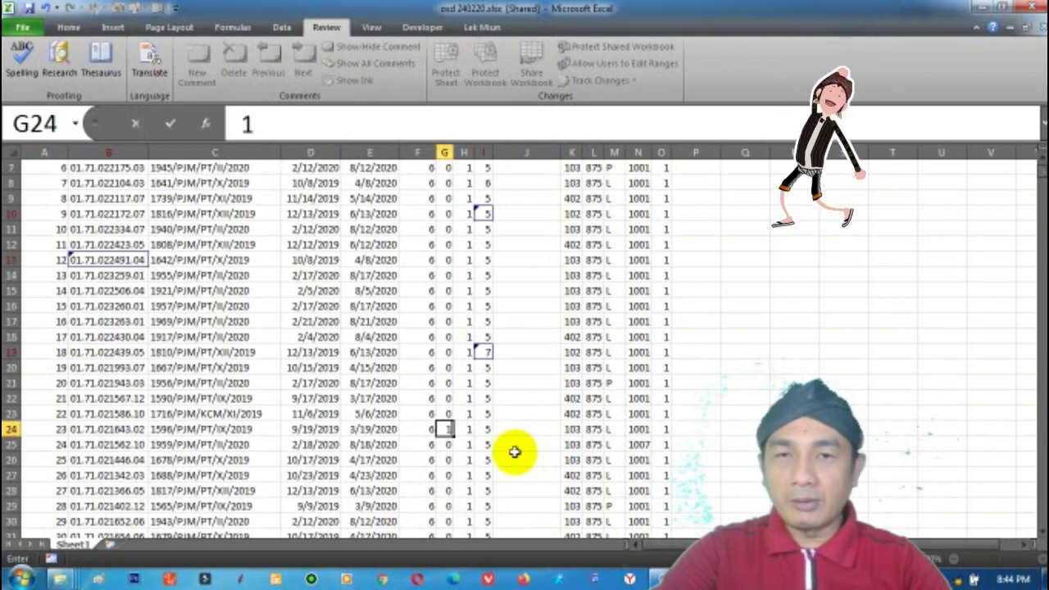
pyautogui.click(461, 519)
pyautogui.write('4')
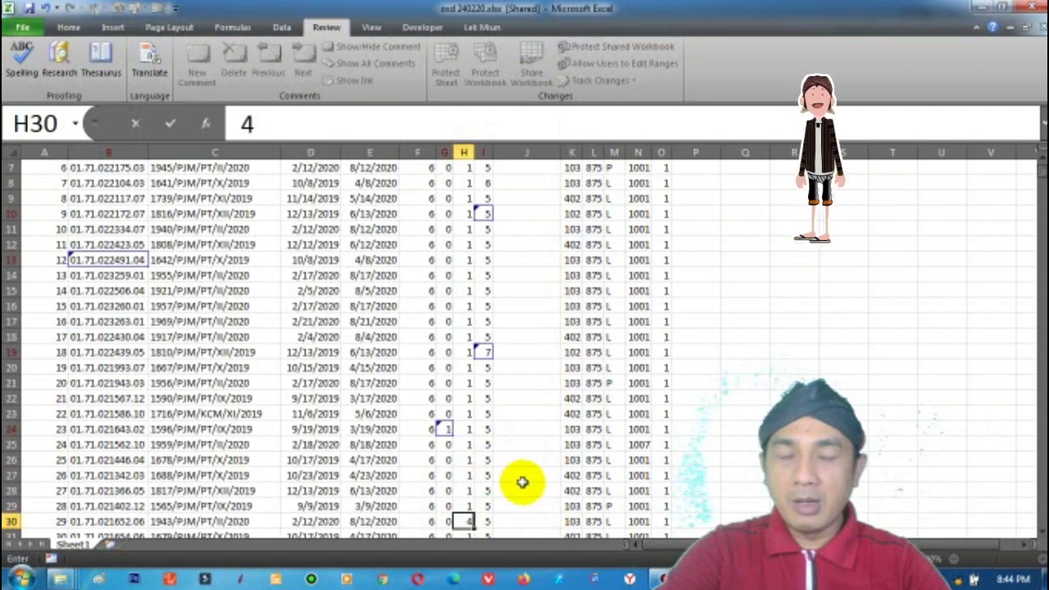
pyautogui.scroll(-4, 508, 475)
pyautogui.click(443, 413)
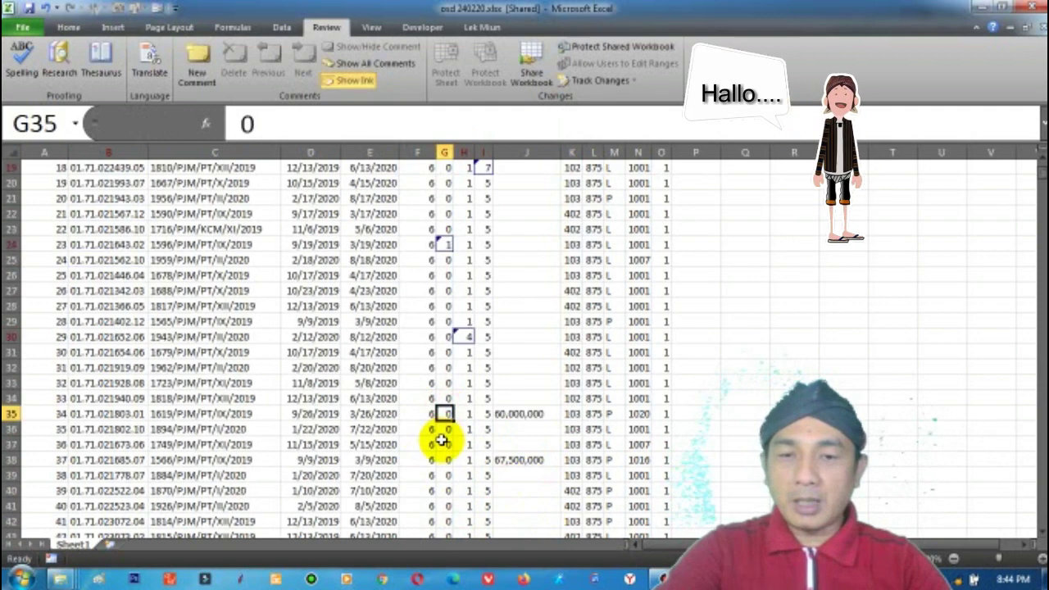
pyautogui.write('6')
pyautogui.click(103, 490)
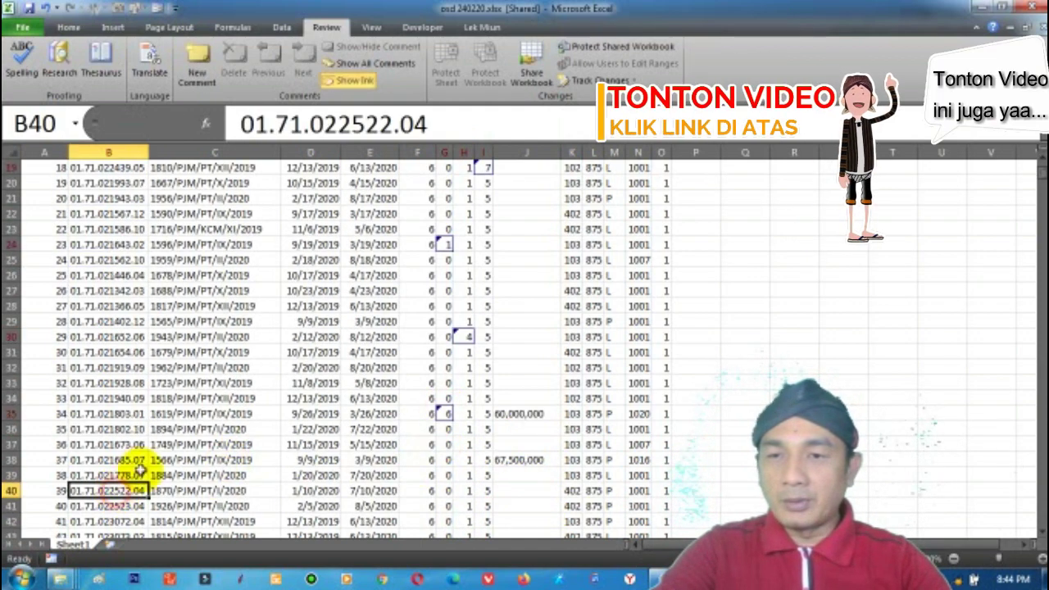
# Step: Change the last digit of B40's account number, making it 01.71.022522.01
pyautogui.click(446, 121)
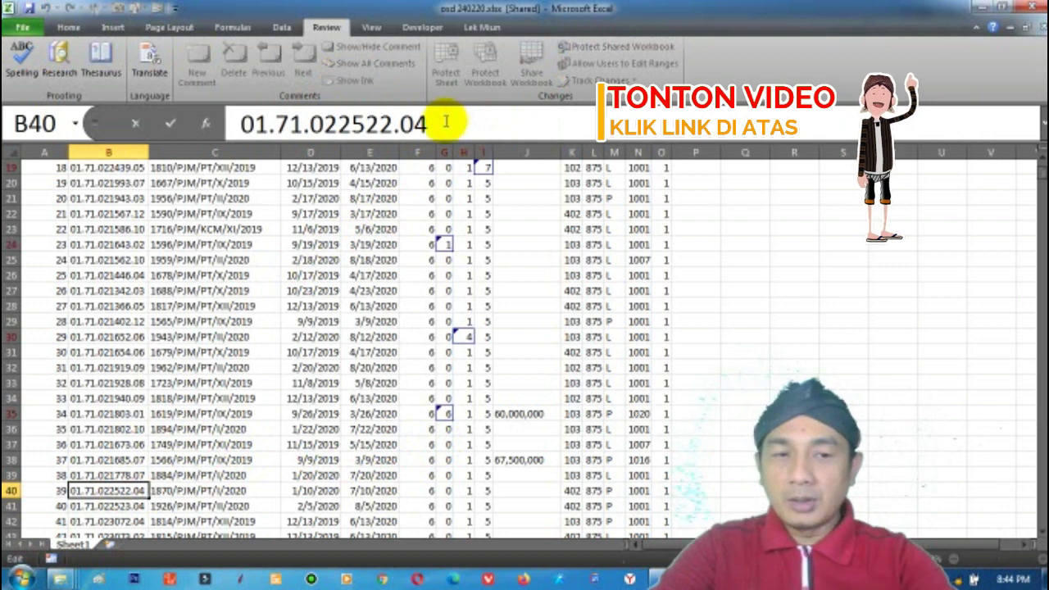
pyautogui.press('BackSpace')
pyautogui.write('1')
pyautogui.press('Return')
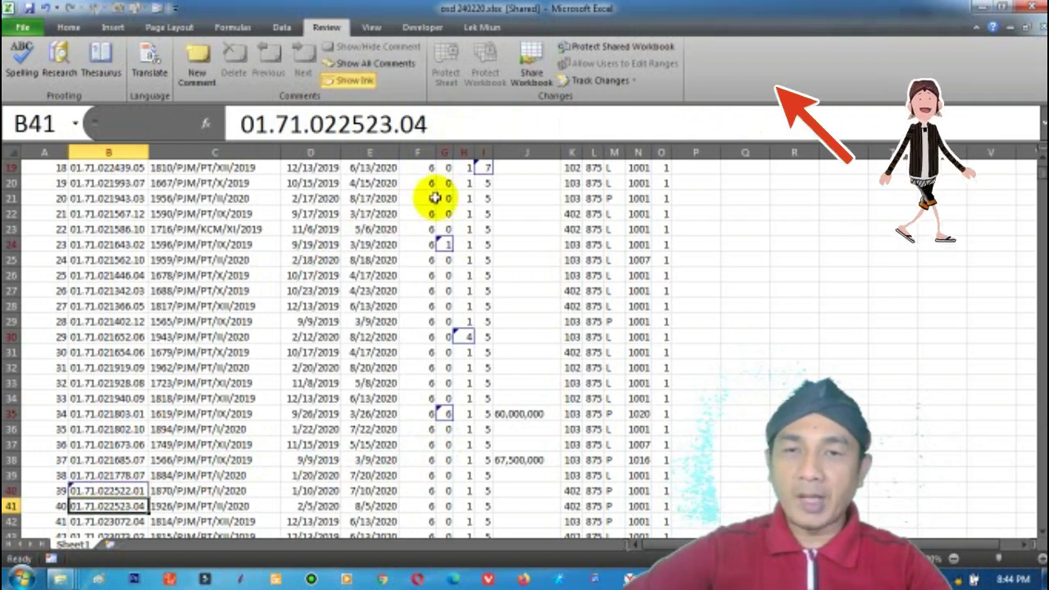
# Step: Review the tracked-change notes on B40, G35, H30 and G24
pyautogui.click(121, 489)
pyautogui.click(443, 414)
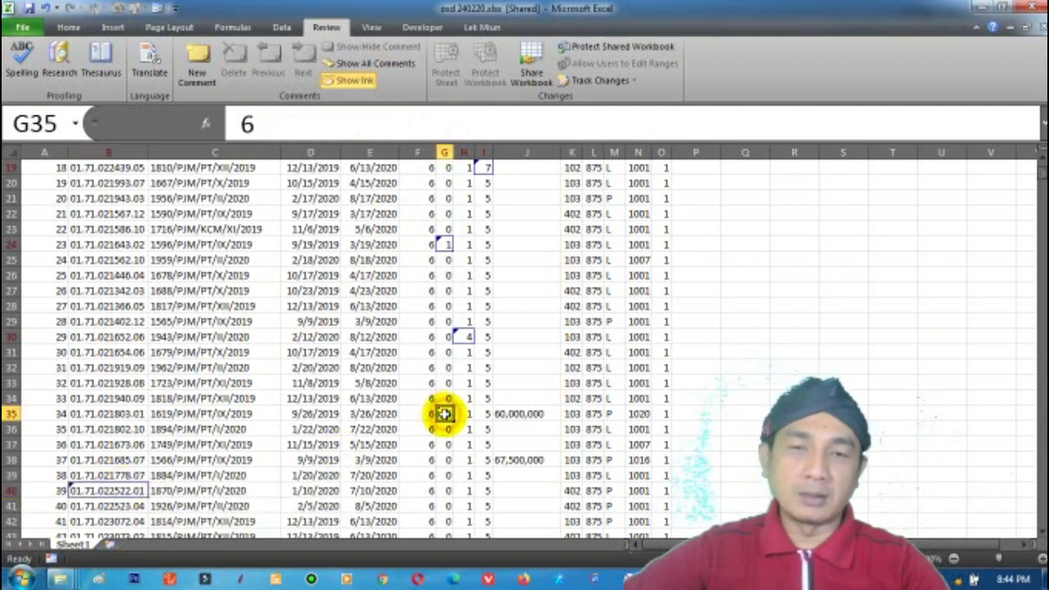
pyautogui.click(463, 336)
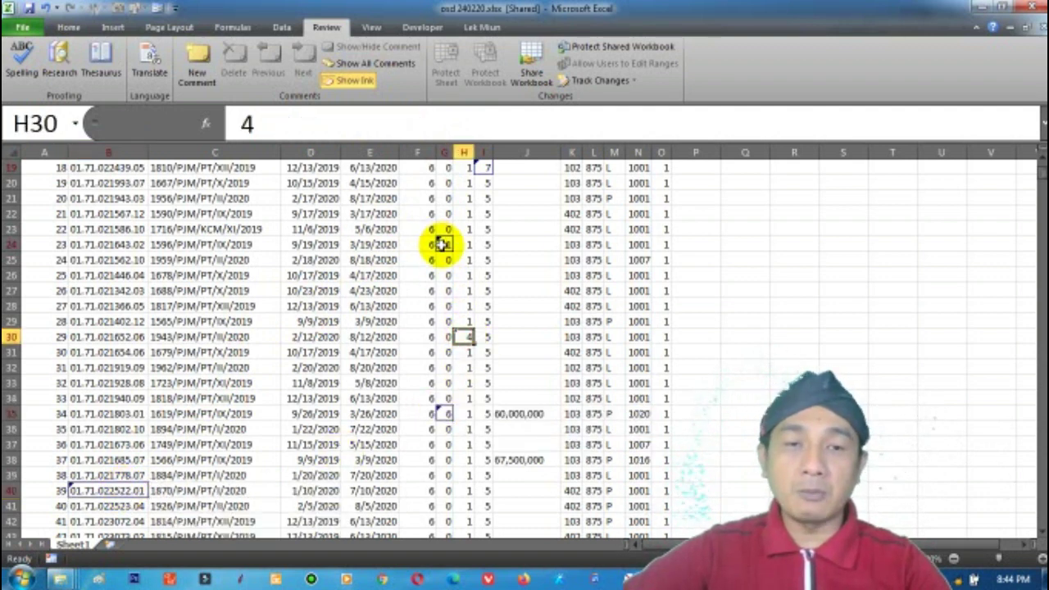
pyautogui.click(442, 244)
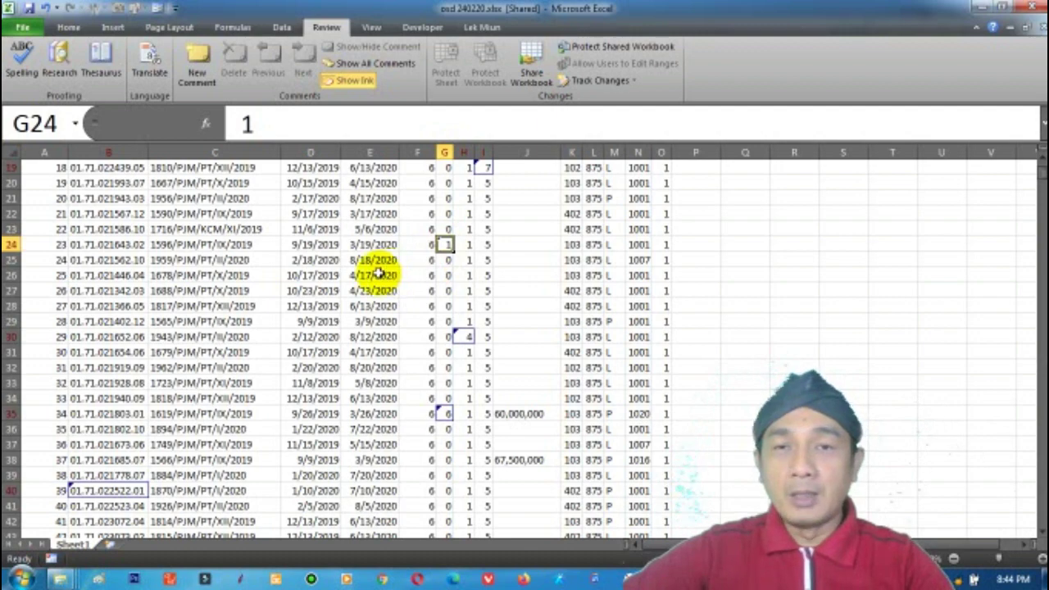
pyautogui.scroll(6, 342, 283)
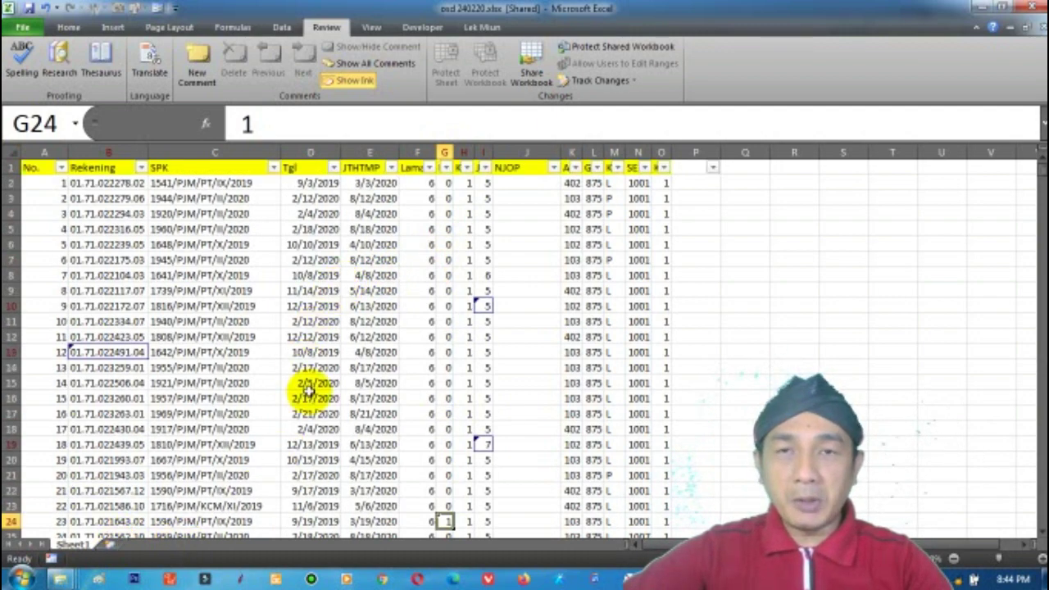
# Step: Use Highlight Changes with 'List changes on a new sheet' to generate the History sheet of seven edits
pyautogui.click(603, 80)
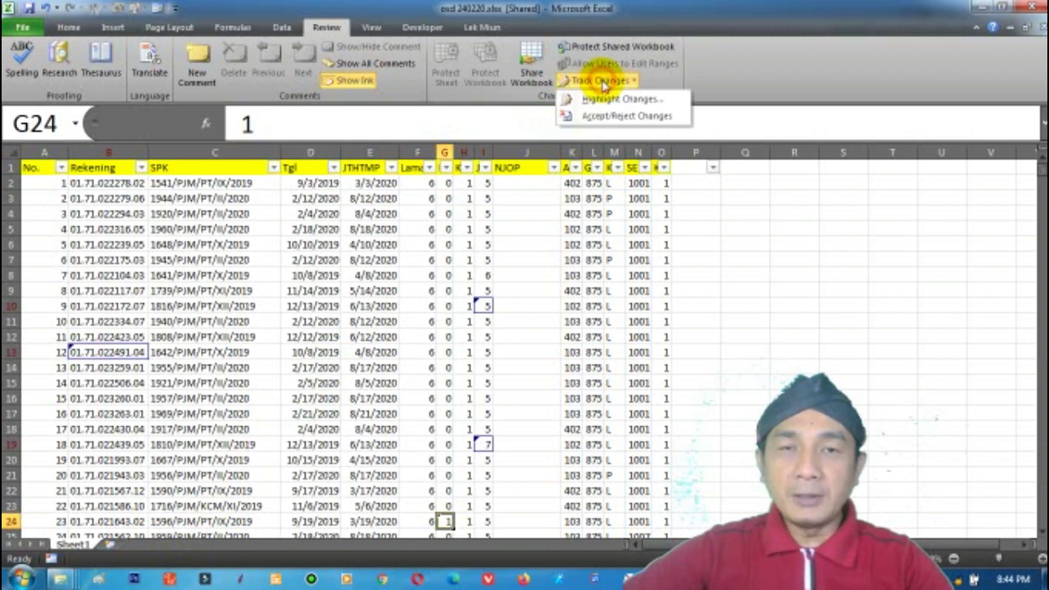
pyautogui.click(607, 100)
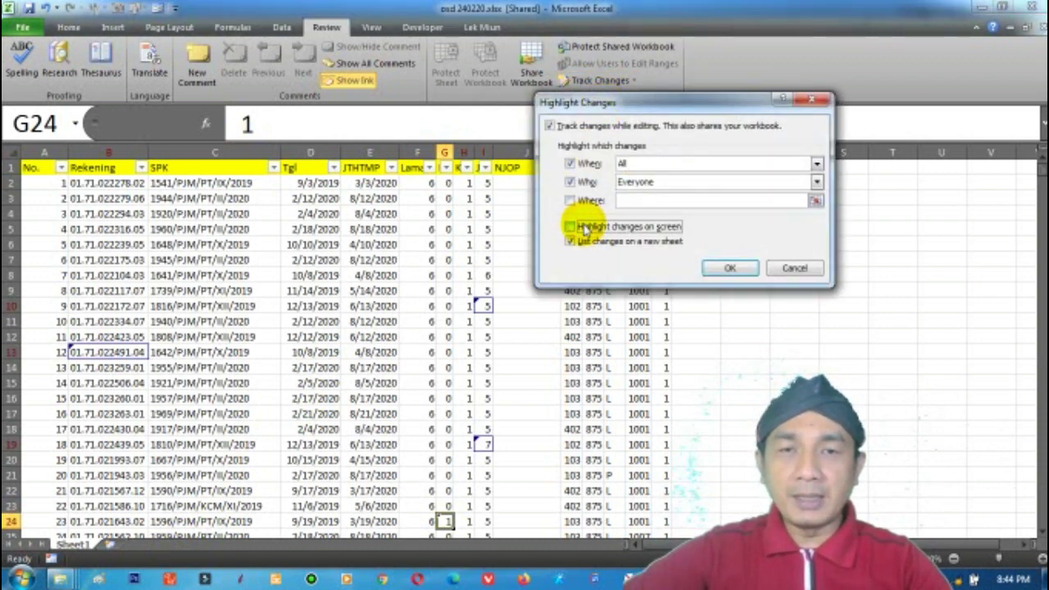
pyautogui.click(729, 270)
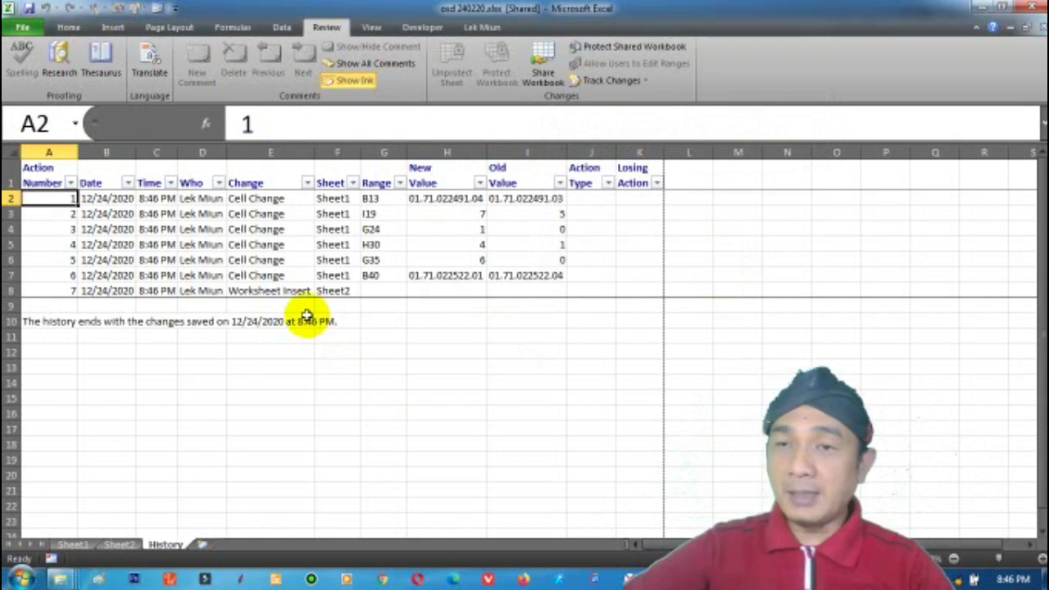
# Step: Widen the Who column and review each change's date, time and author
pyautogui.click(112, 200)
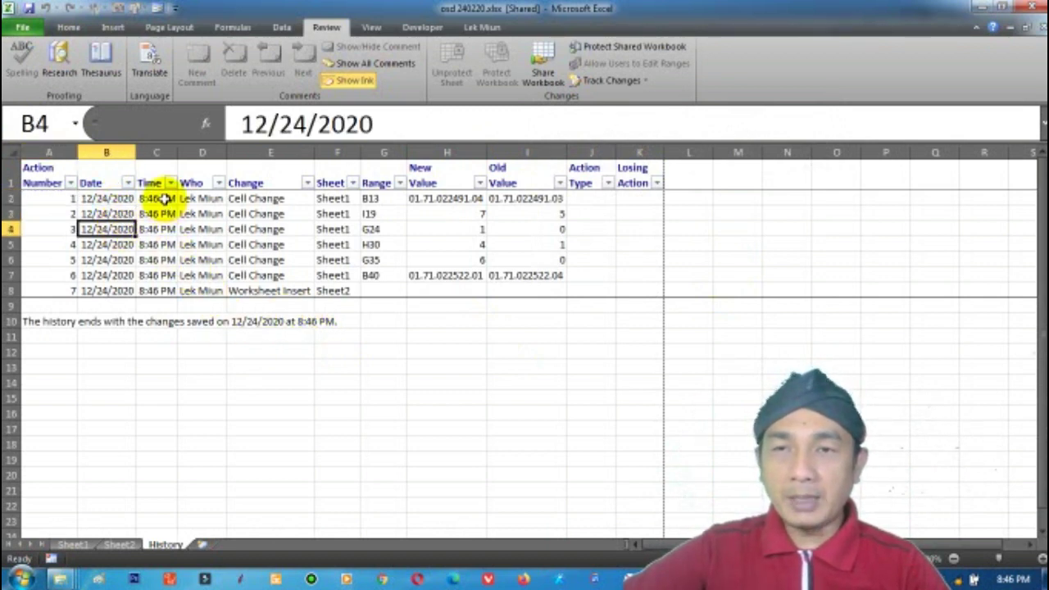
pyautogui.click(156, 198)
pyautogui.click(204, 199)
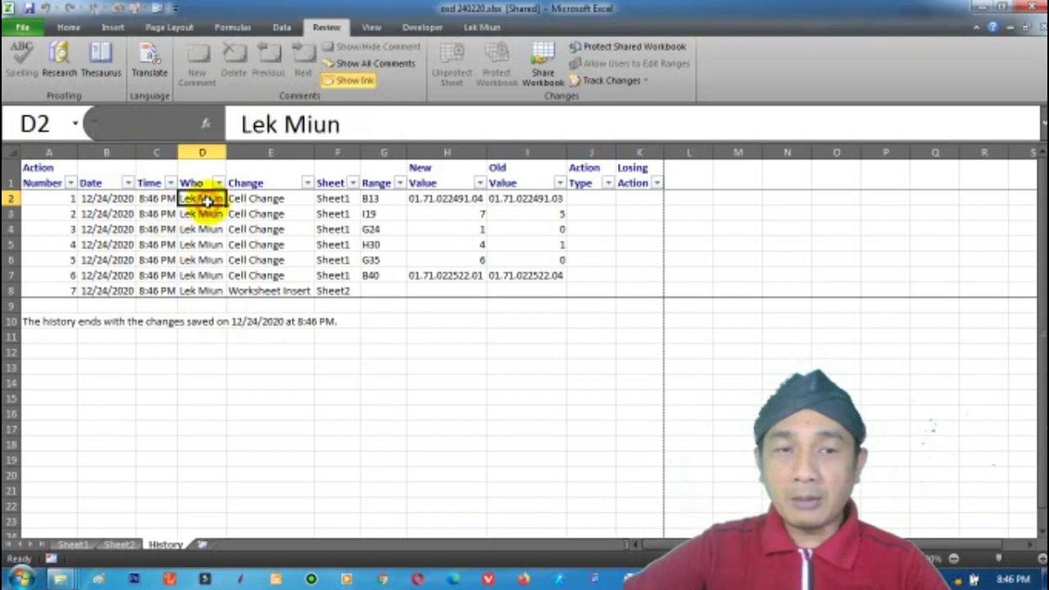
pyautogui.moveTo(227, 152); pyautogui.dragTo(251, 152)
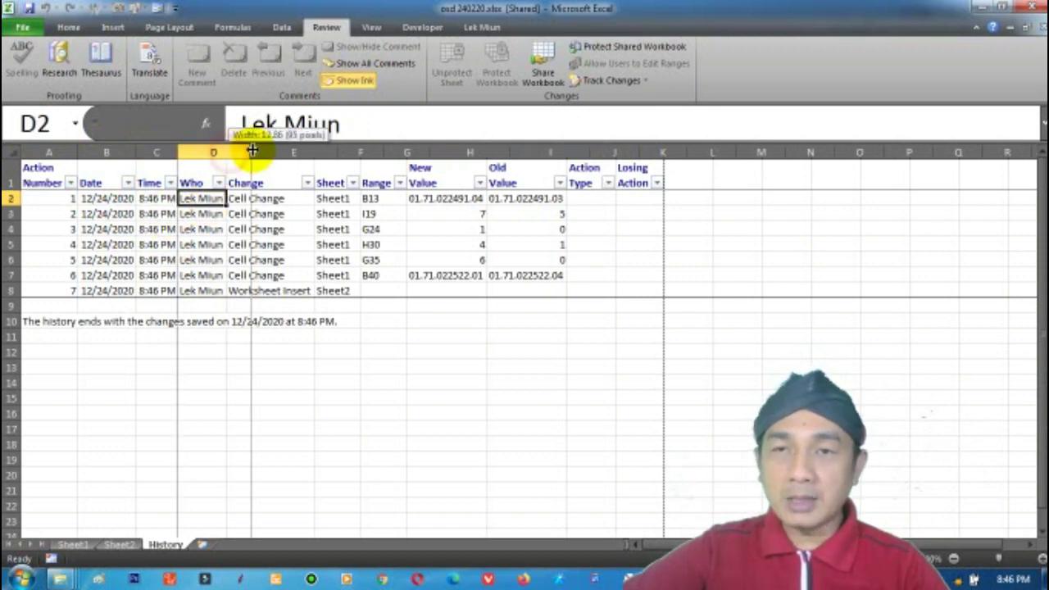
pyautogui.click(206, 214)
pyautogui.click(218, 260)
pyautogui.click(208, 290)
pyautogui.click(210, 243)
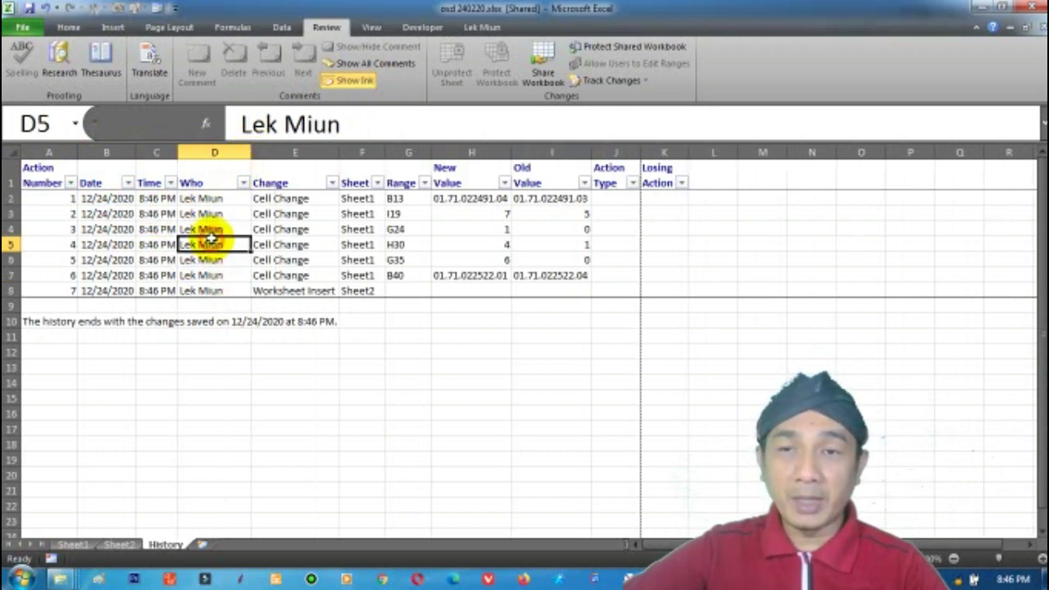
# Step: Review the change types and widen the Change column so 'Worksheet Insert' fits
pyautogui.click(295, 198)
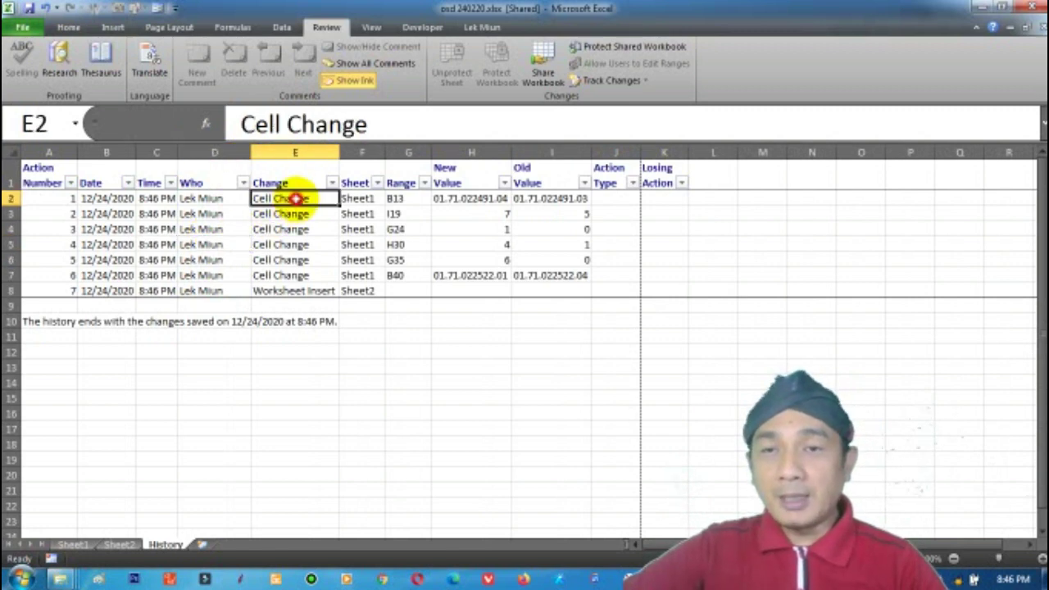
pyautogui.click(294, 245)
pyautogui.click(294, 260)
pyautogui.click(293, 276)
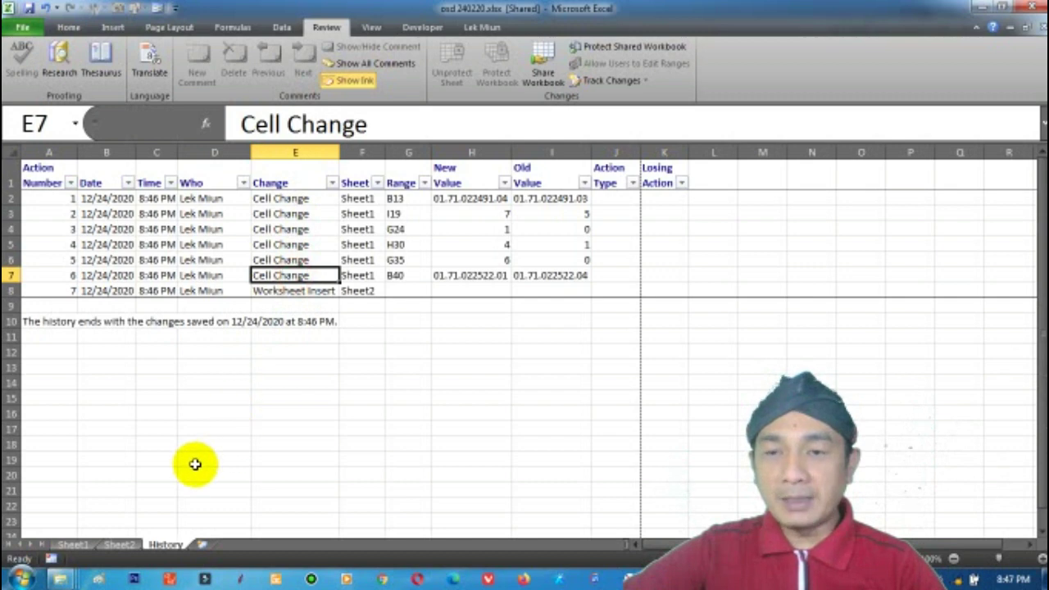
pyautogui.click(280, 292)
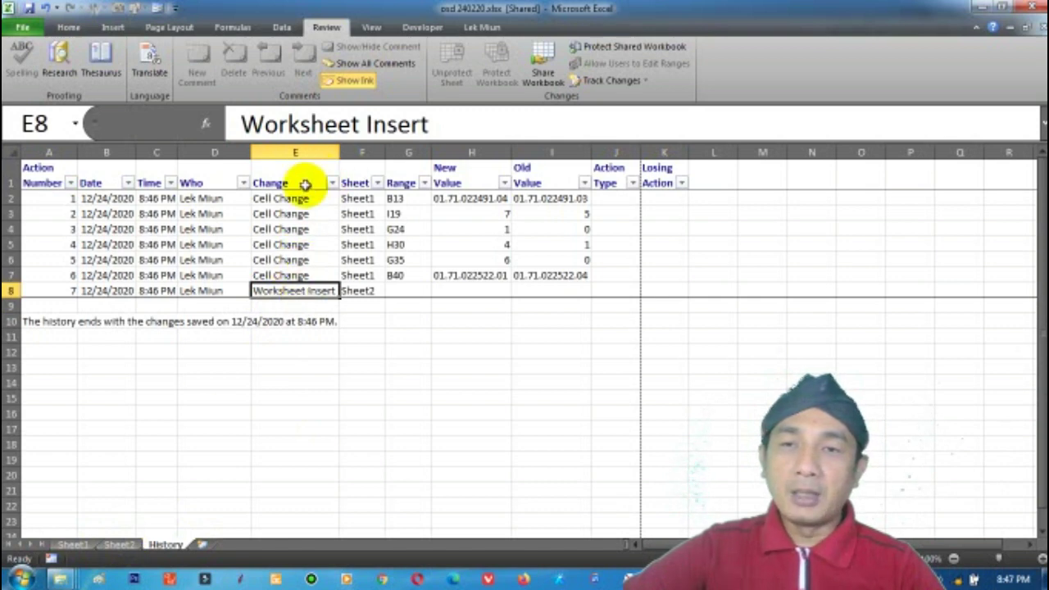
pyautogui.moveTo(340, 150); pyautogui.dragTo(364, 150)
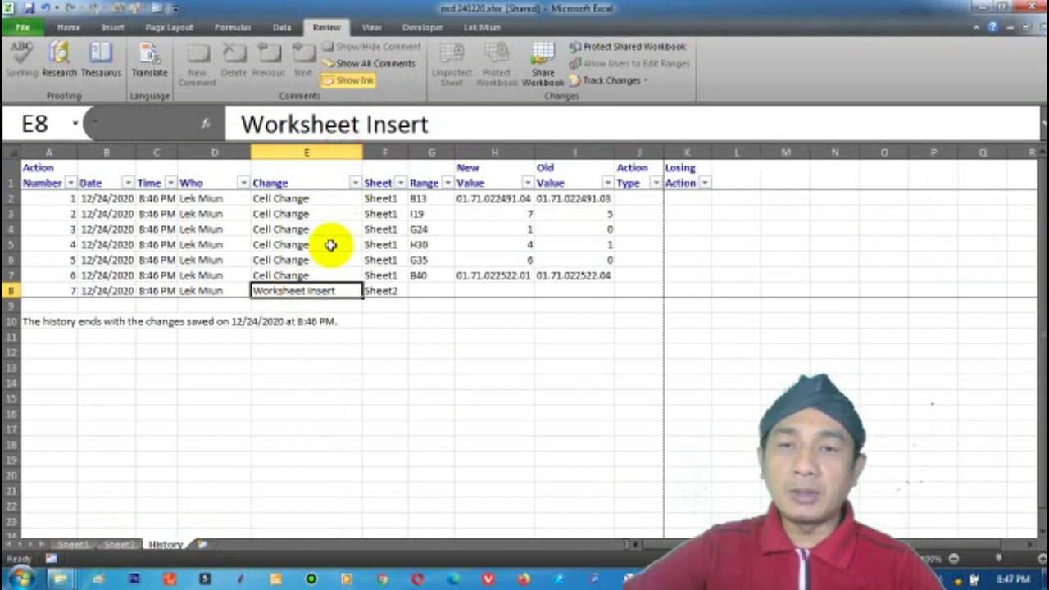
# Step: Check the sheet and cell of each change, such as B13, I19 and G24
pyautogui.click(379, 290)
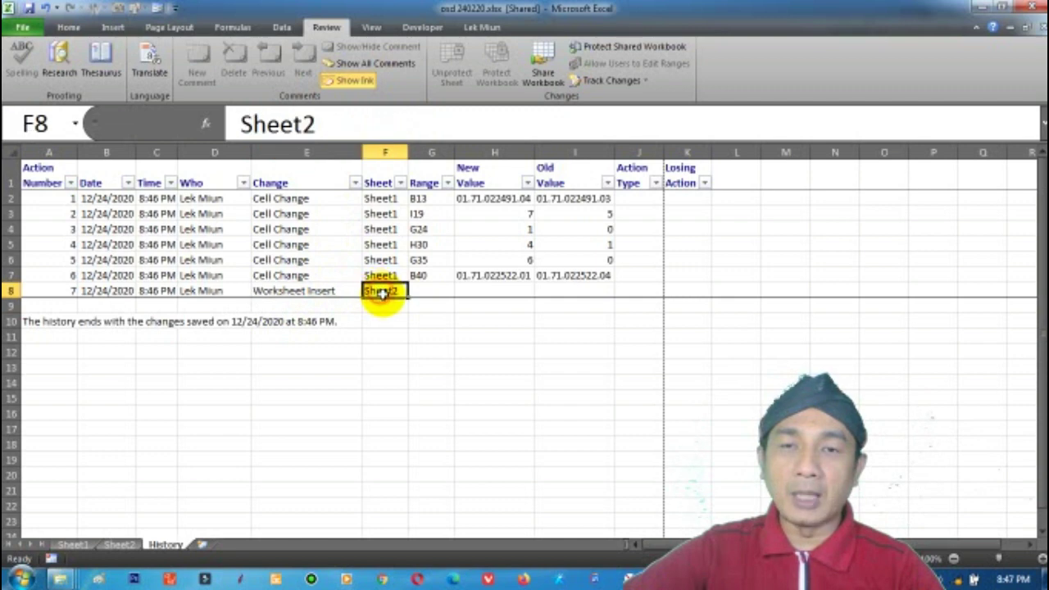
pyautogui.click(380, 198)
pyautogui.click(380, 229)
pyautogui.click(381, 259)
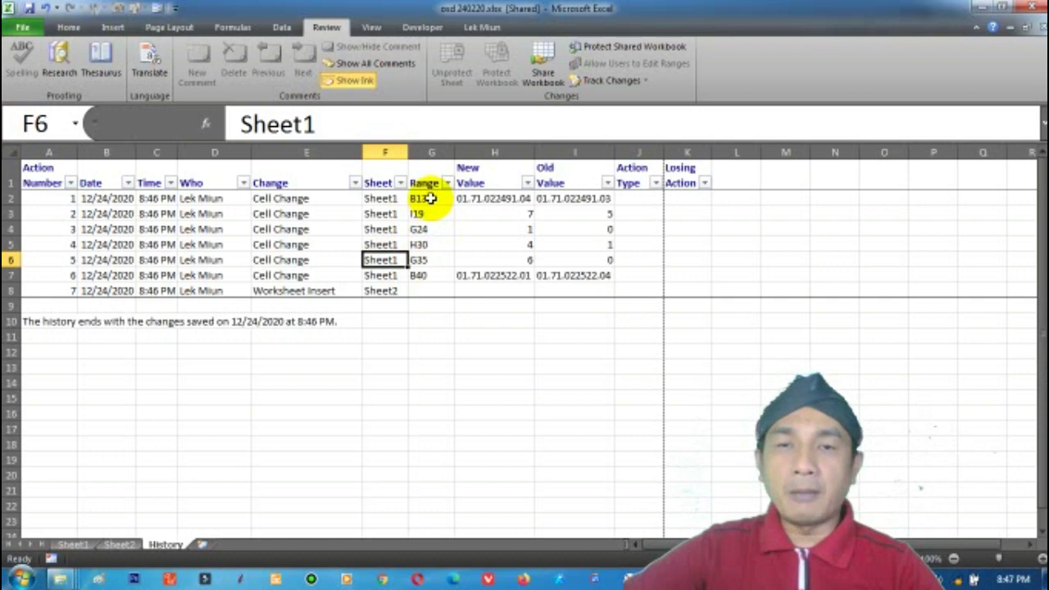
pyautogui.click(430, 199)
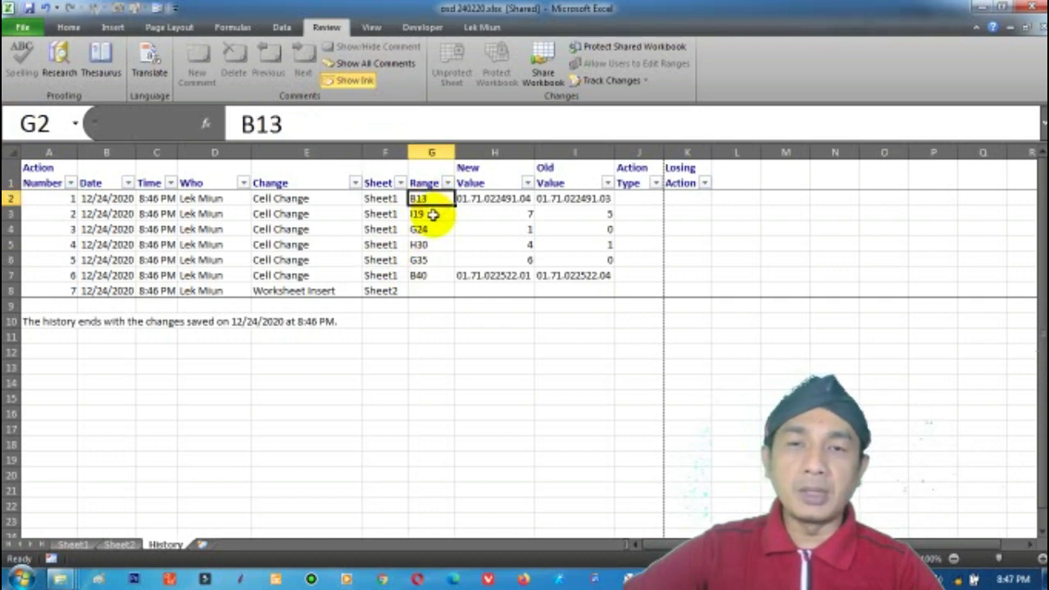
pyautogui.click(432, 214)
pyautogui.click(435, 231)
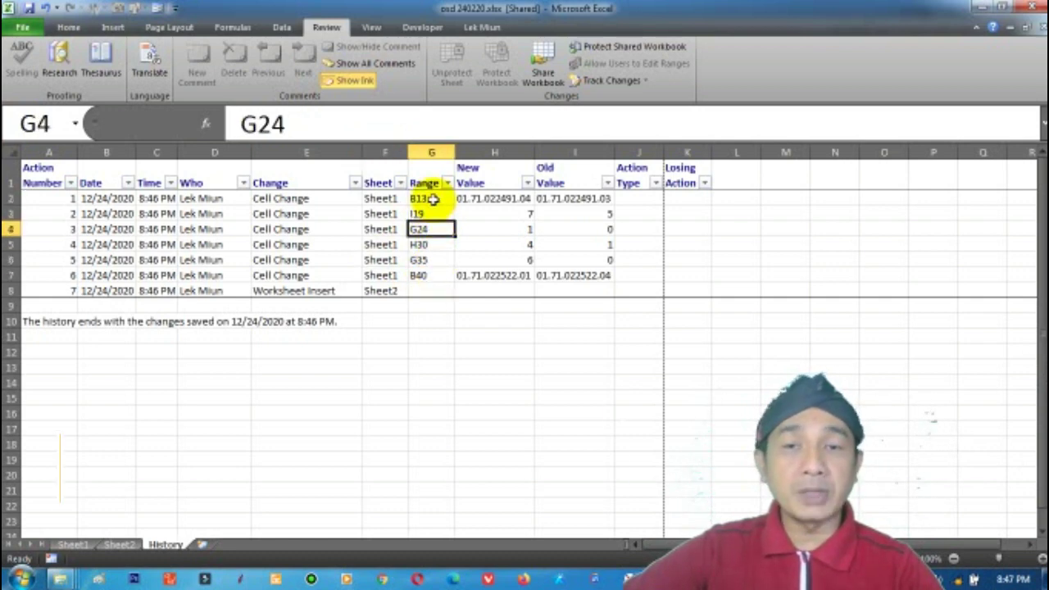
# Step: Compare new and old values for B13, I19 (5 to 7), G24 and B40
pyautogui.click(490, 198)
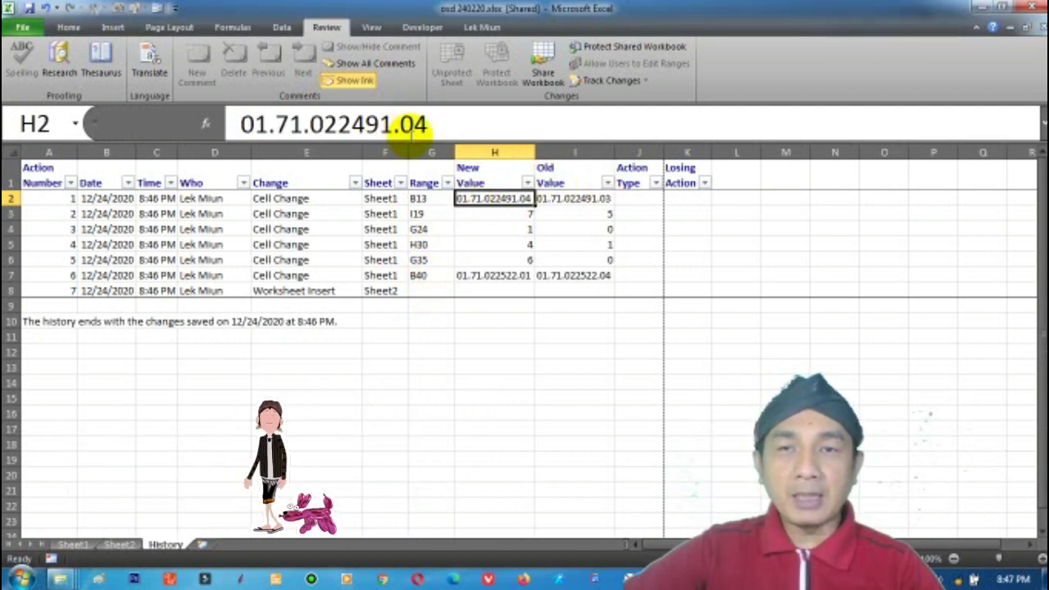
pyautogui.click(562, 198)
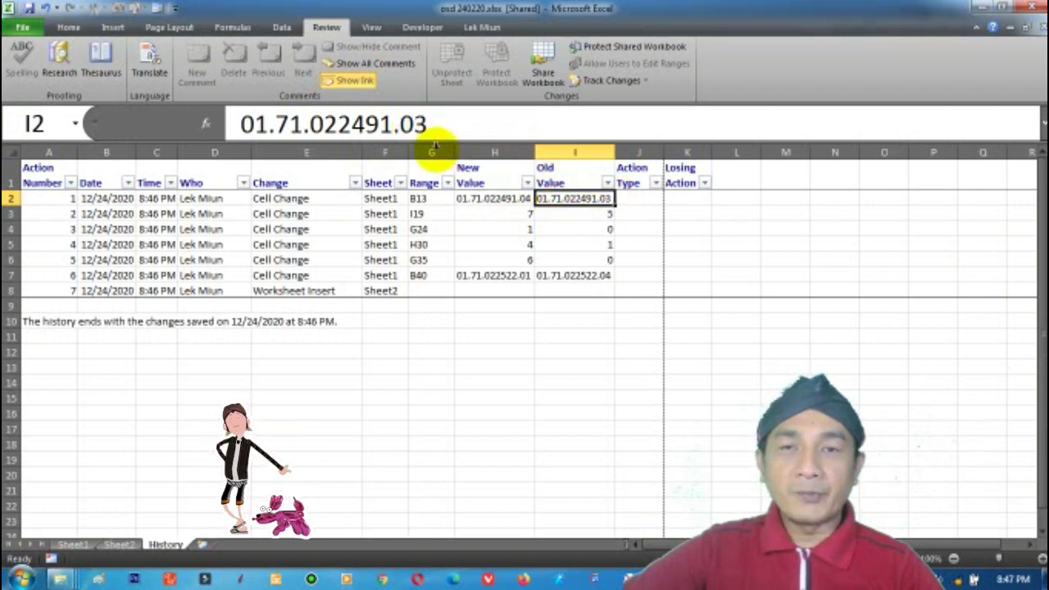
pyautogui.click(503, 213)
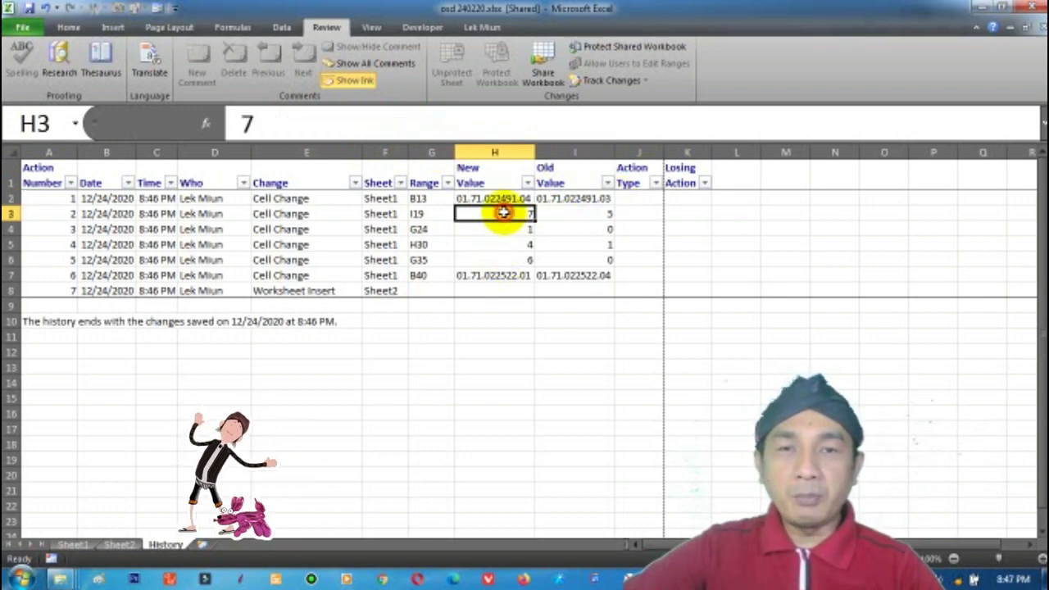
pyautogui.click(568, 216)
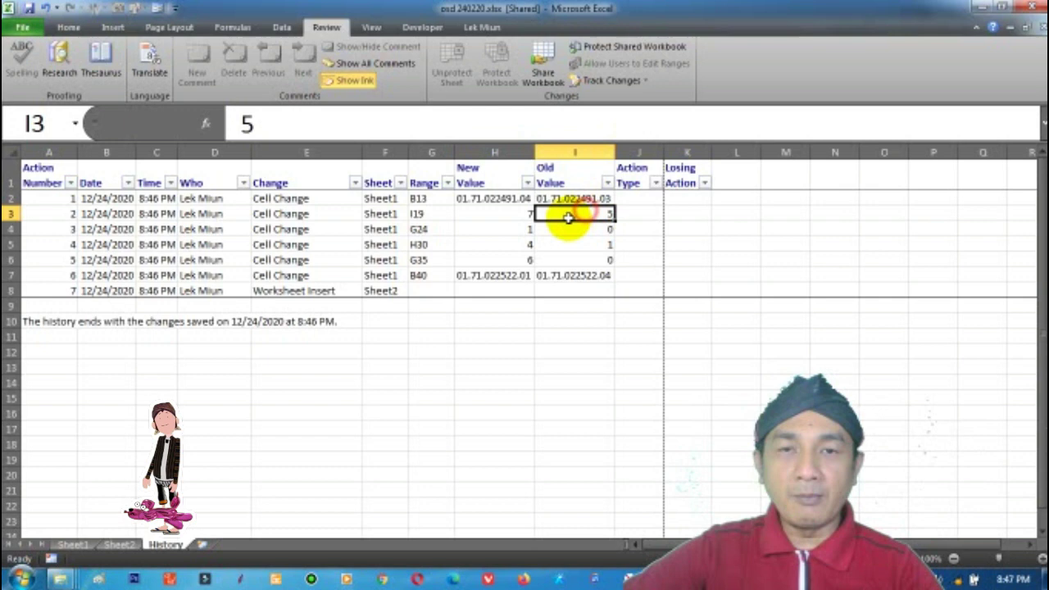
pyautogui.click(510, 228)
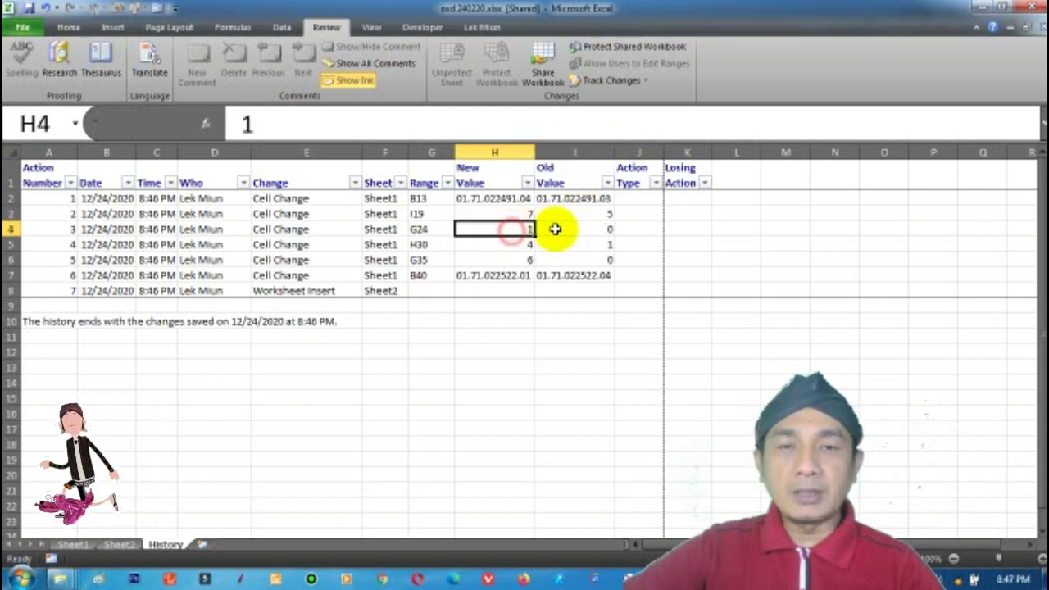
pyautogui.click(498, 276)
pyautogui.click(571, 276)
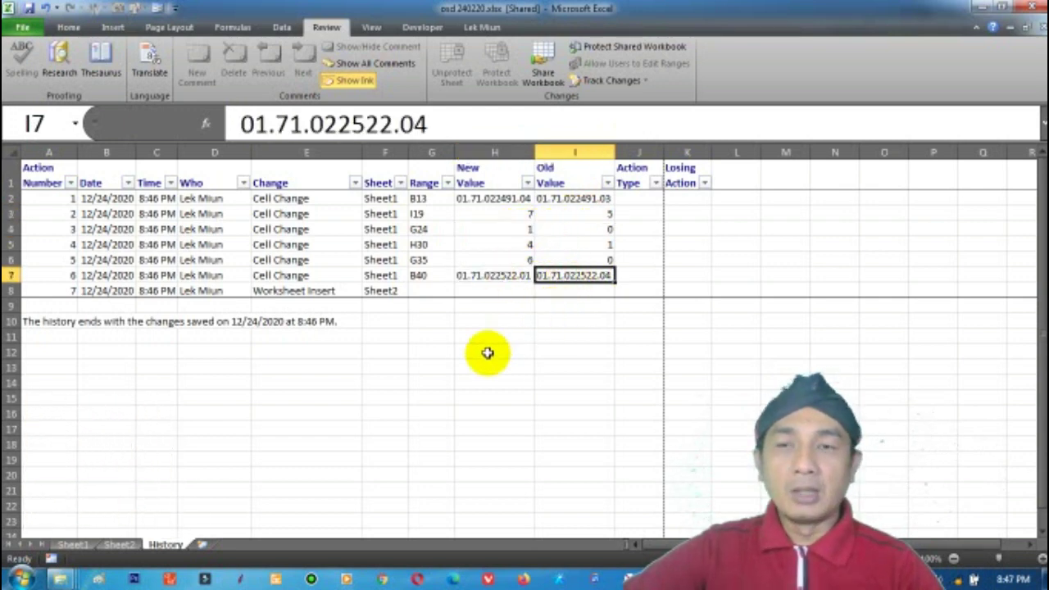